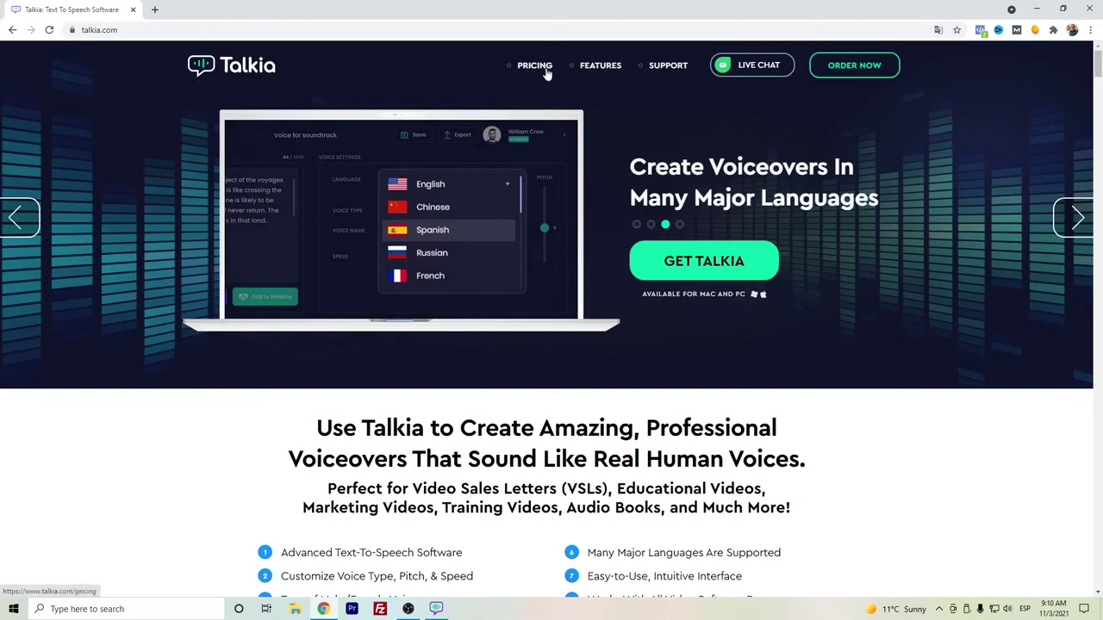
Open the Talkia pricing page and compare the Standard and Enterprise plans
{"action": "left_click", "coordinate": [240, 78]}
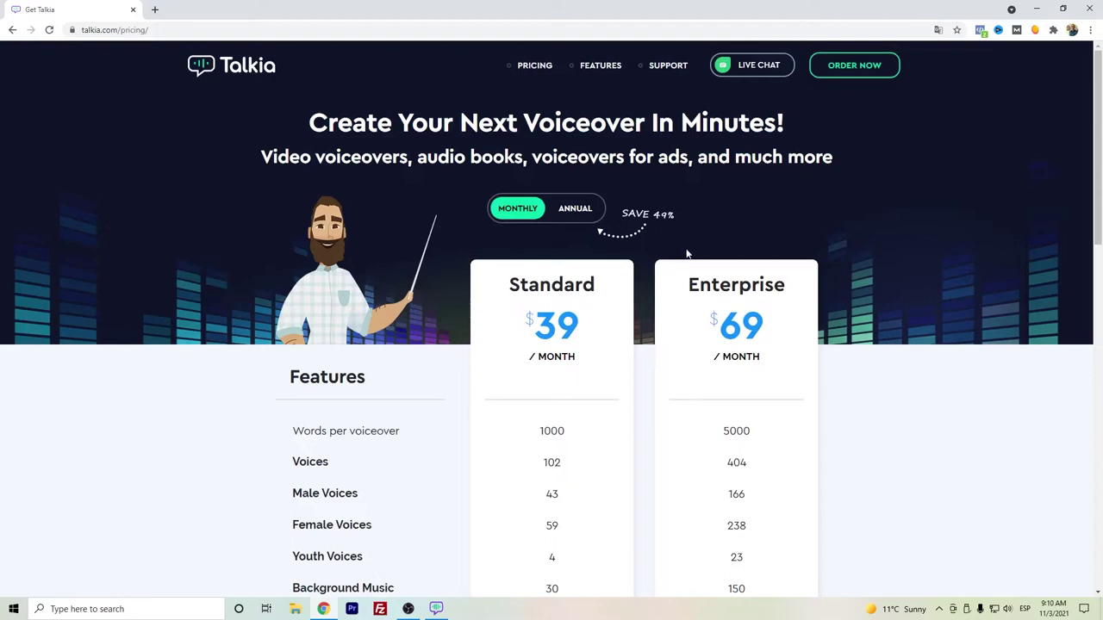
{"action": "scroll", "coordinate": [684, 275], "scroll_direction": "down", "scroll_amount": 2}
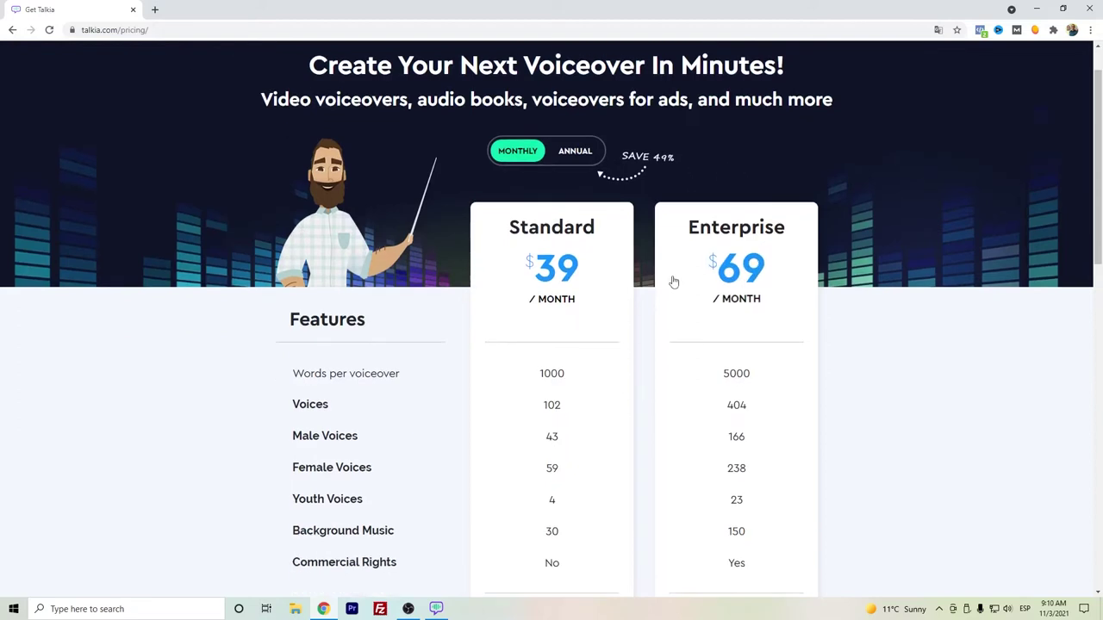
{"action": "scroll", "coordinate": [652, 283], "scroll_direction": "down", "scroll_amount": 2}
{"action": "scroll", "coordinate": [652, 283], "scroll_direction": "up", "scroll_amount": 3}
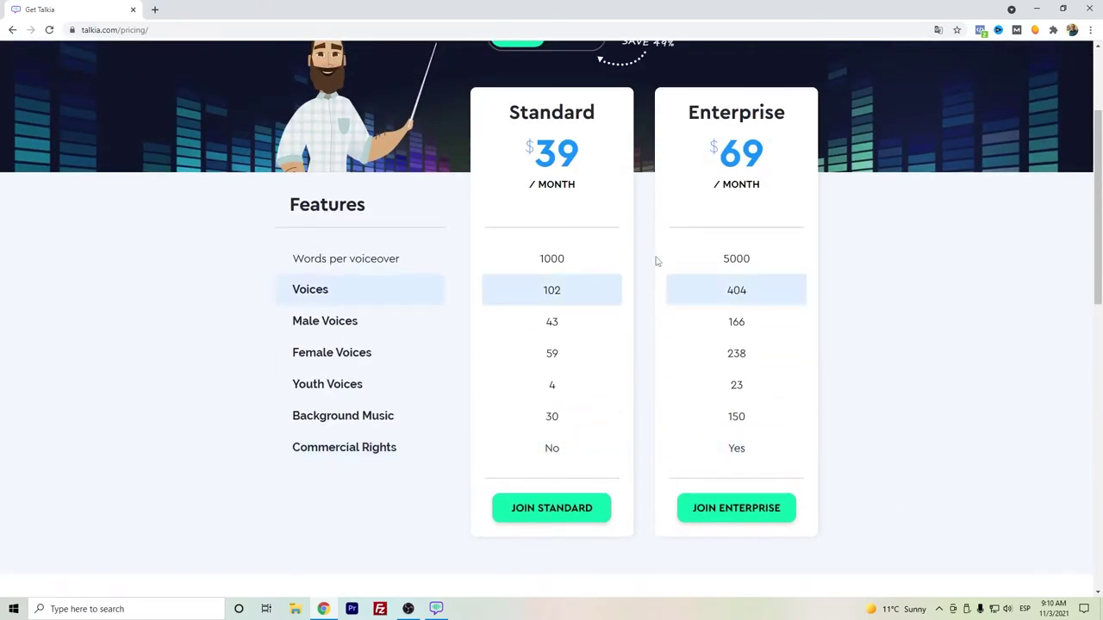
{"action": "scroll", "coordinate": [553, 275], "scroll_direction": "up", "scroll_amount": 2}
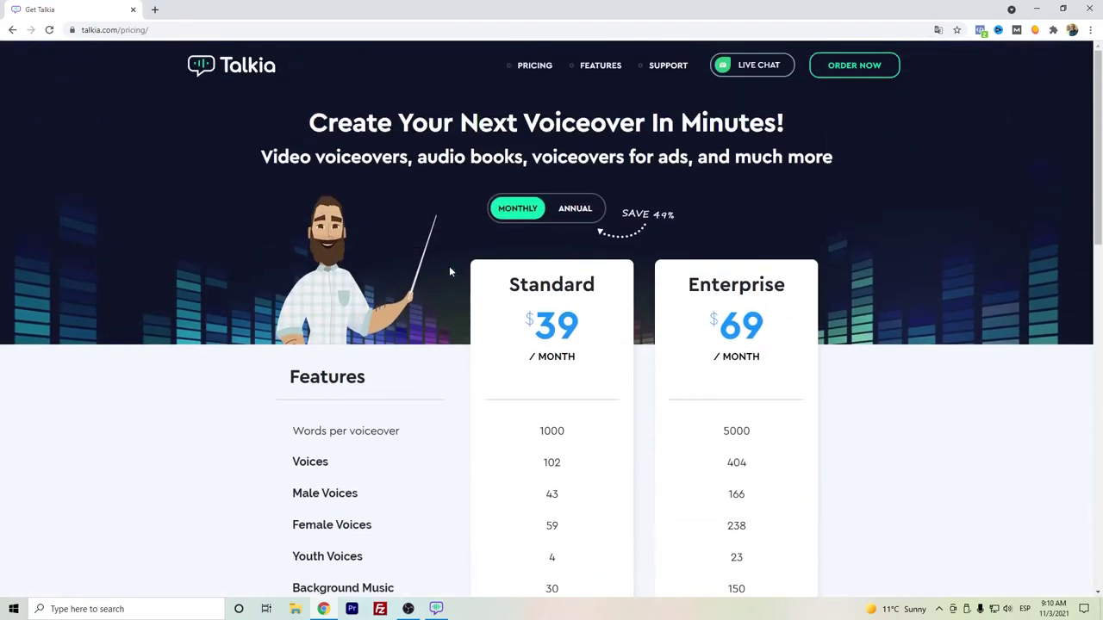
{"action": "scroll", "coordinate": [465, 271], "scroll_direction": "down", "scroll_amount": 2}
{"action": "scroll", "coordinate": [529, 220], "scroll_direction": "up", "scroll_amount": 1}
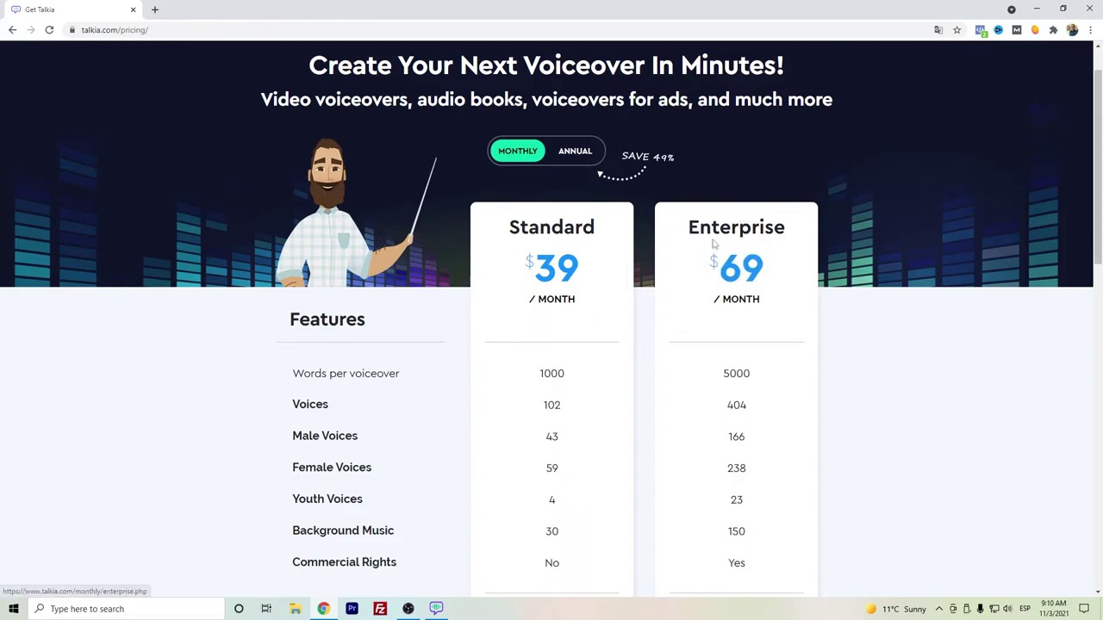
{"action": "scroll", "coordinate": [659, 241], "scroll_direction": "up", "scroll_amount": 1}
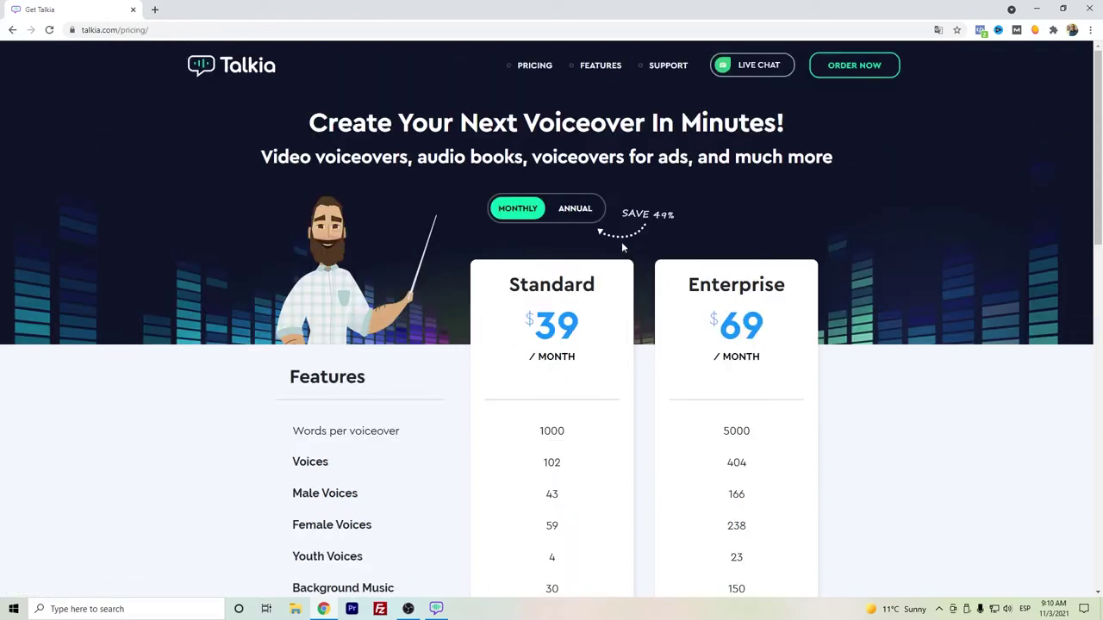
{"action": "scroll", "coordinate": [625, 236], "scroll_direction": "down", "scroll_amount": 2}
{"action": "scroll", "coordinate": [633, 264], "scroll_direction": "up", "scroll_amount": 1}
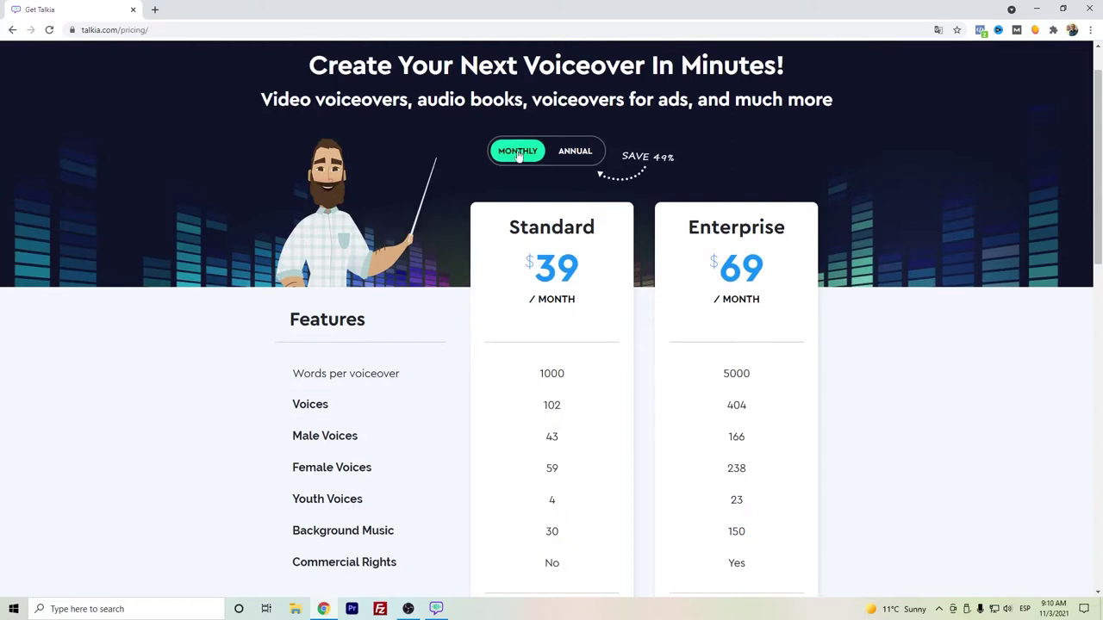
{"action": "scroll", "coordinate": [584, 304], "scroll_direction": "down", "scroll_amount": 1}
{"action": "scroll", "coordinate": [584, 304], "scroll_direction": "down", "scroll_amount": 1}
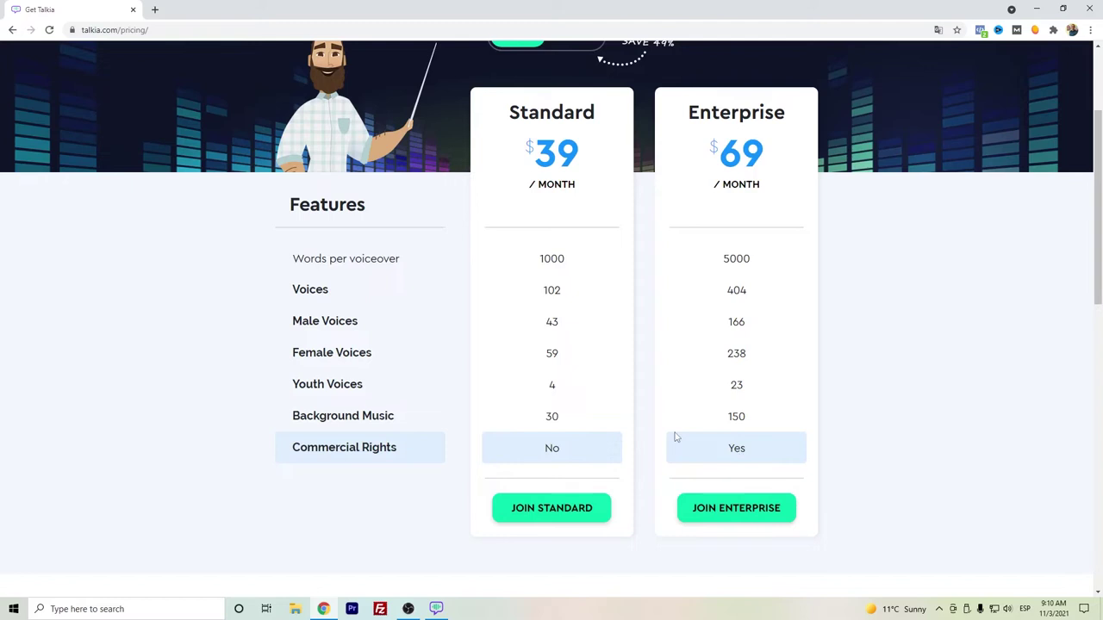
Review the rest of the pricing table, then bring up the Talkia desktop app's Projects screen
{"action": "scroll", "coordinate": [676, 436], "scroll_direction": "down", "scroll_amount": 1}
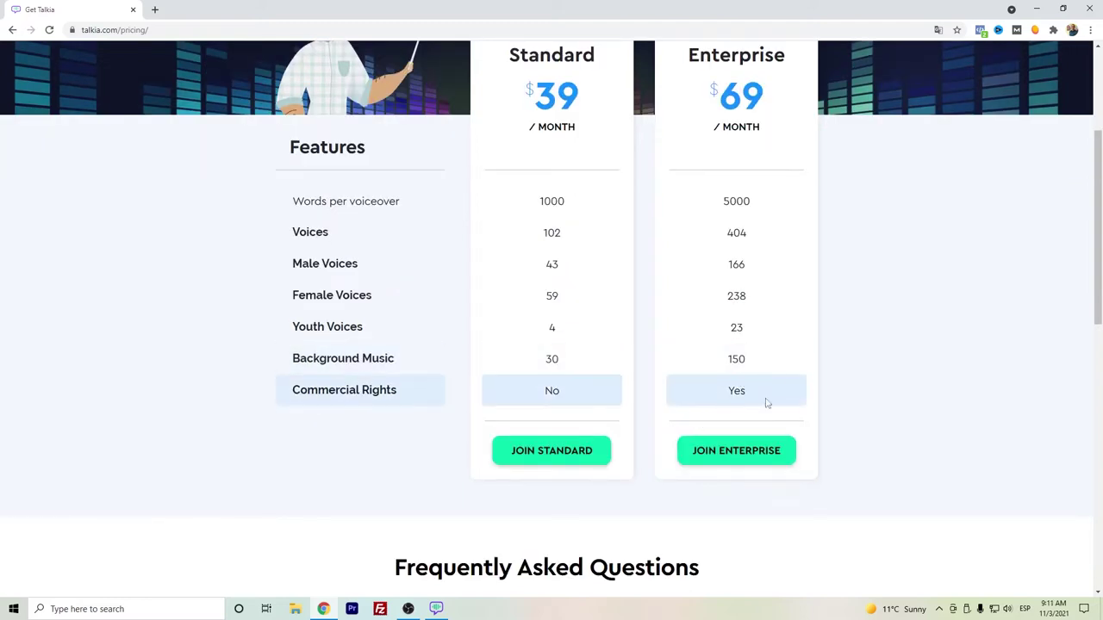
{"action": "scroll", "coordinate": [769, 398], "scroll_direction": "up", "scroll_amount": 2}
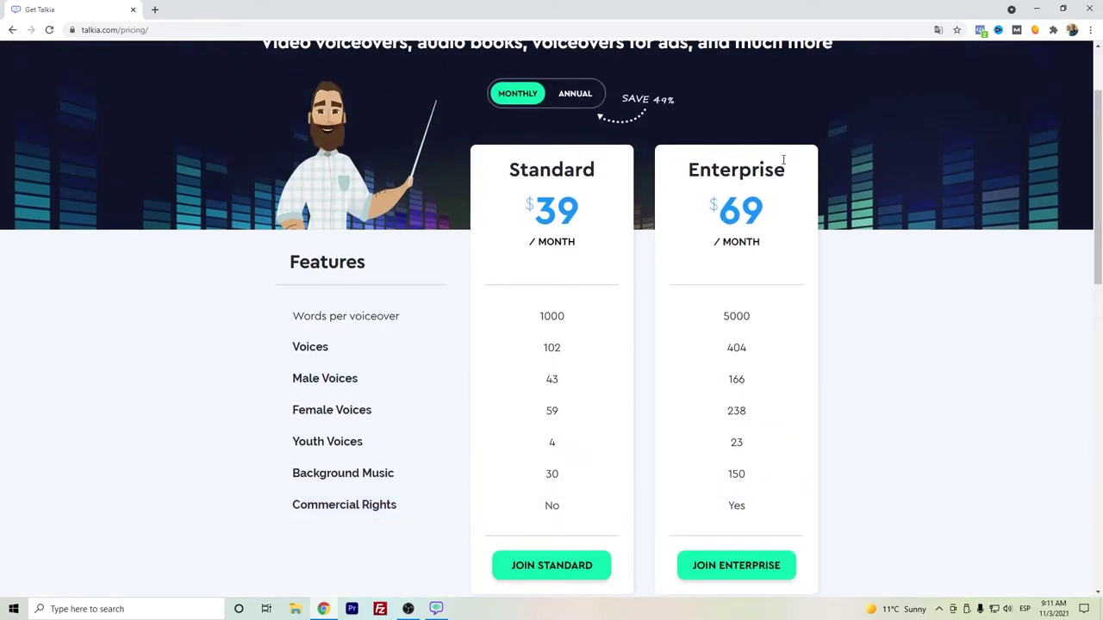
{"action": "left_click", "coordinate": [441, 608]}
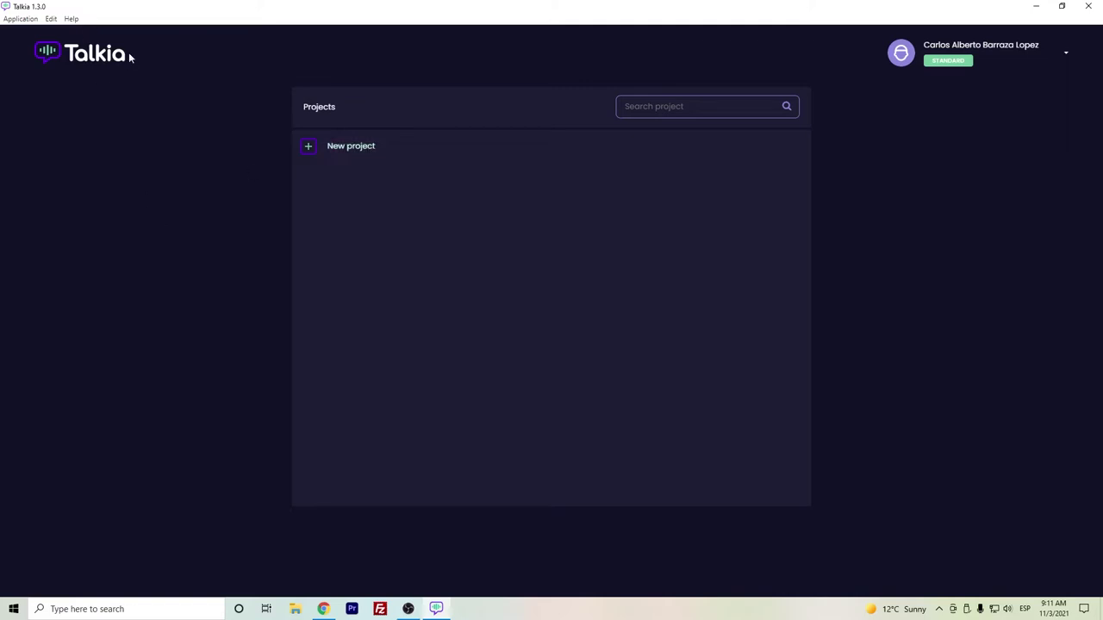
Start a new project and select its Project Name field
{"action": "left_click", "coordinate": [355, 148]}
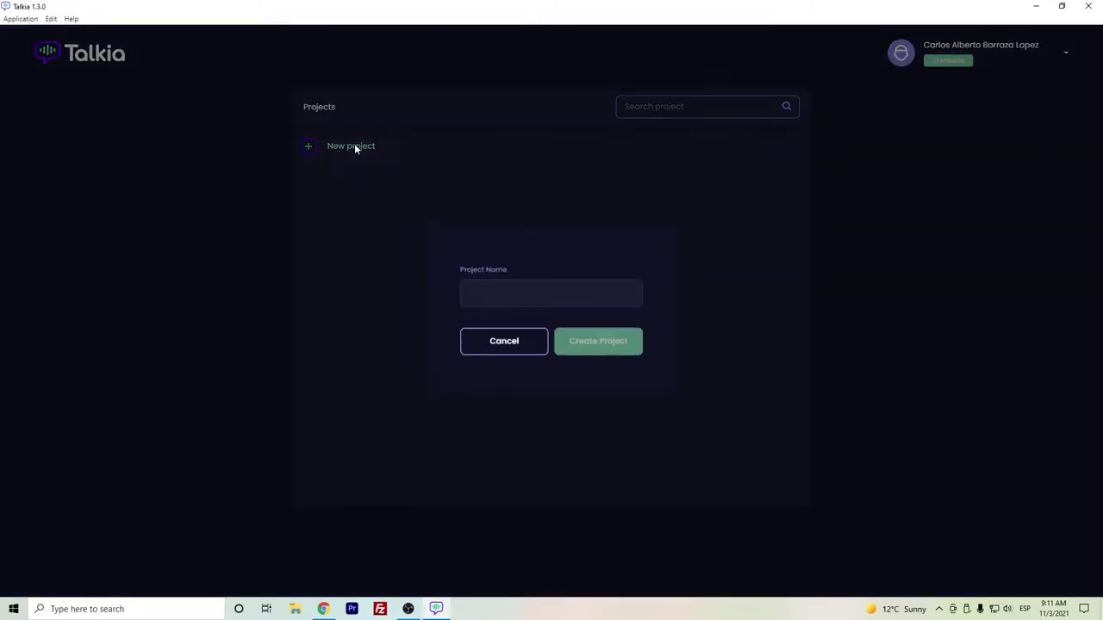
{"action": "left_click", "coordinate": [582, 294]}
Create the project 'Test', enable Translate text, and switch the voice gender to Male (Jonas)
{"action": "type", "text": "Test"}
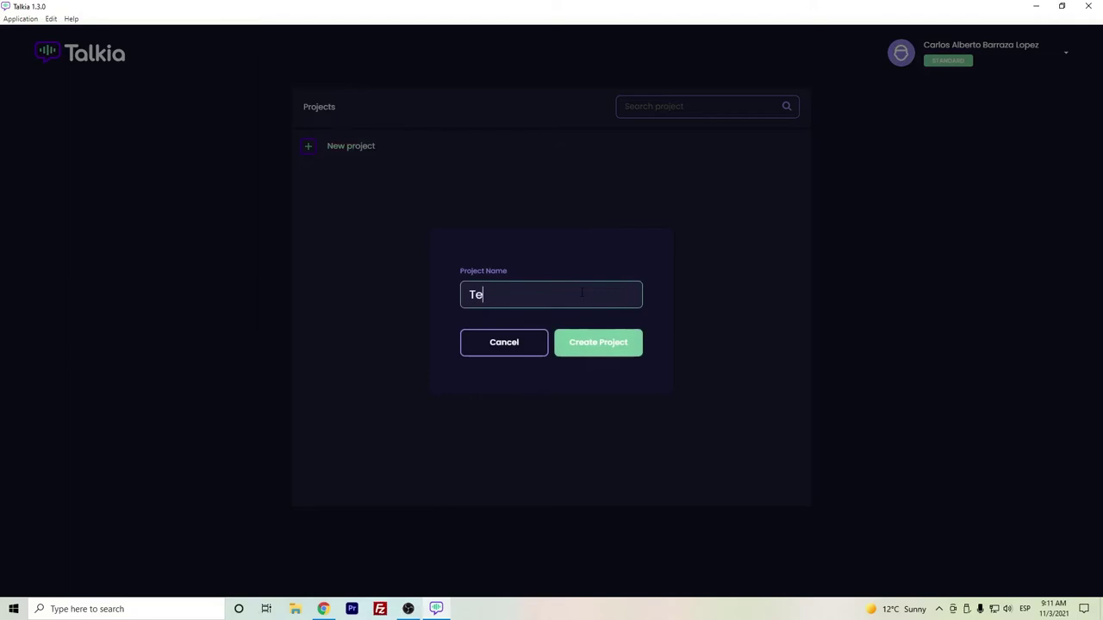
{"action": "left_click", "coordinate": [603, 342]}
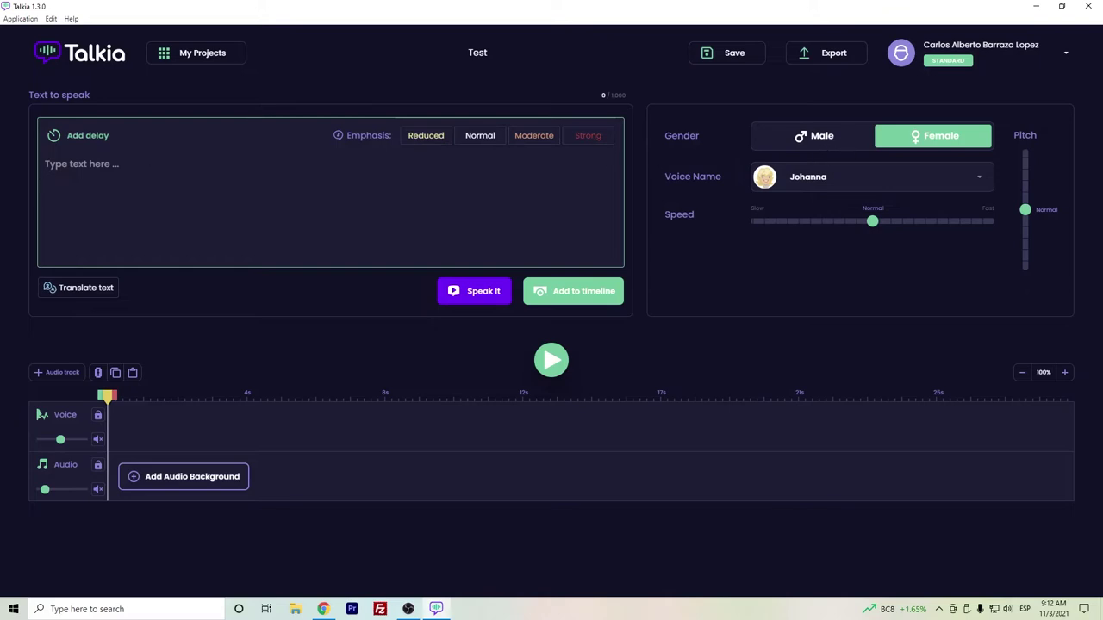
{"action": "left_click", "coordinate": [110, 292]}
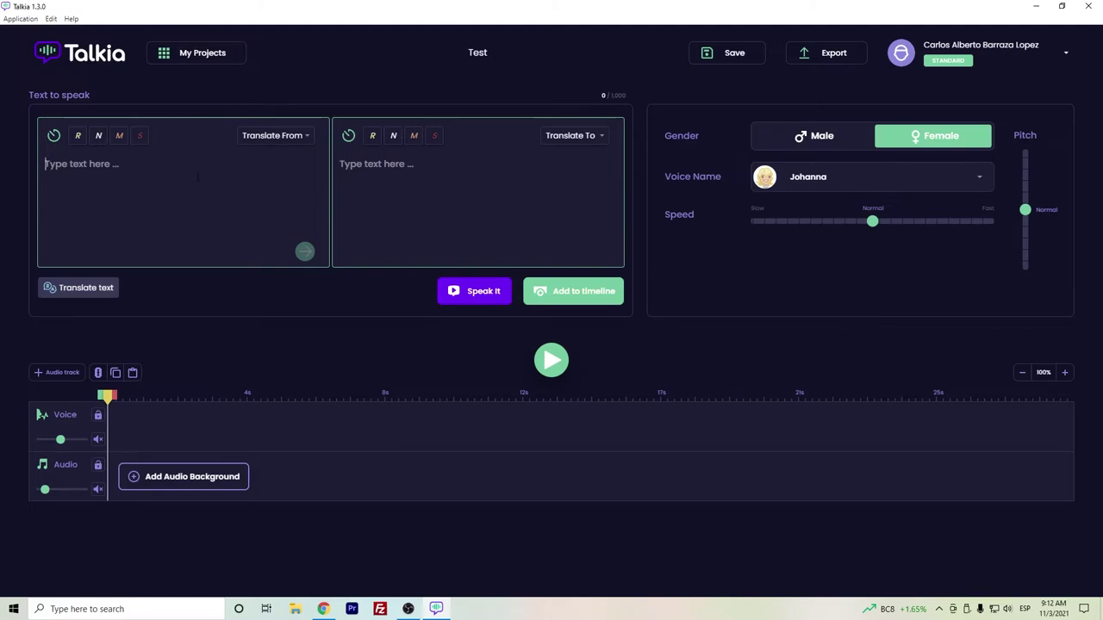
{"action": "left_click", "coordinate": [363, 177]}
{"action": "left_click", "coordinate": [836, 145]}
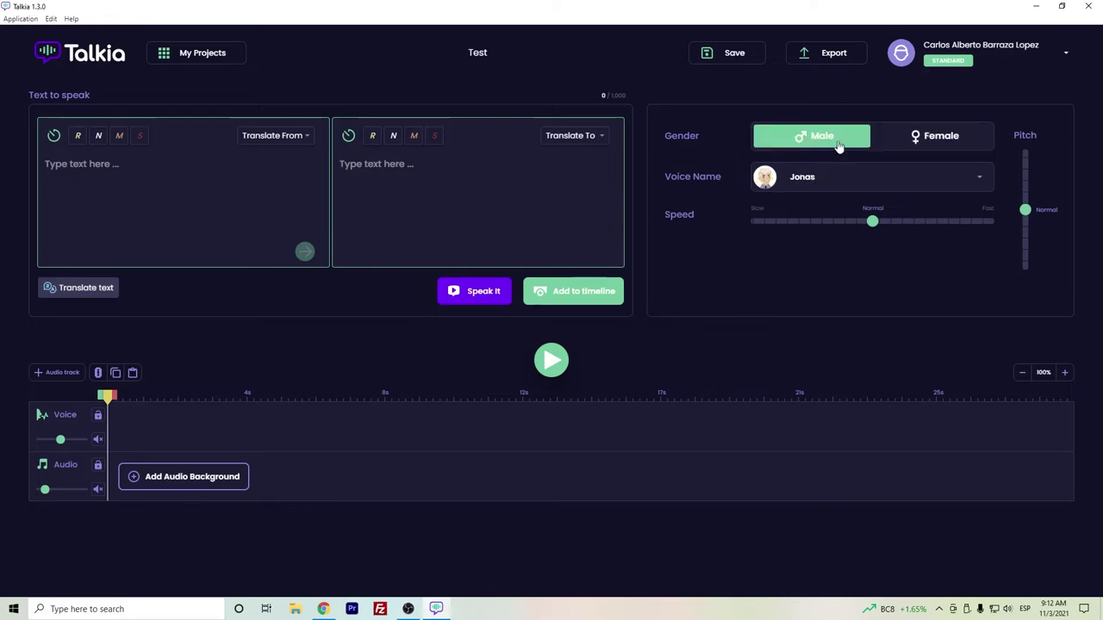
Browse the full voice list on the Google and Amazon Polly tabs, ending on Google wavenet voices
{"action": "left_click", "coordinate": [799, 177]}
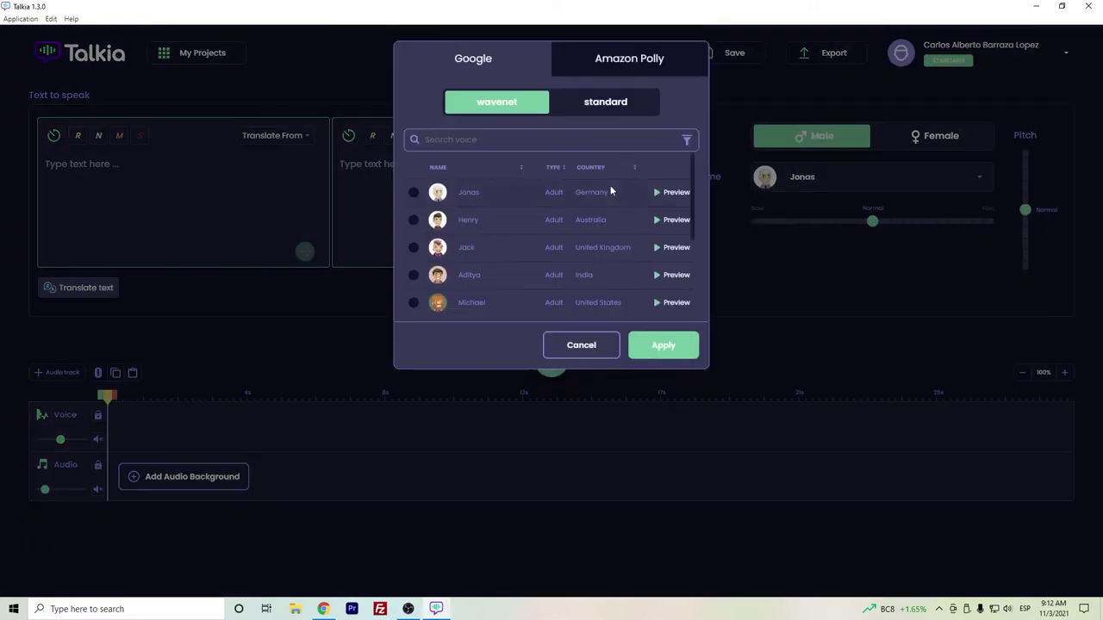
{"action": "scroll", "coordinate": [556, 221], "scroll_direction": "down", "scroll_amount": 3}
{"action": "scroll", "coordinate": [551, 279], "scroll_direction": "up", "scroll_amount": 3}
{"action": "left_click", "coordinate": [627, 71]}
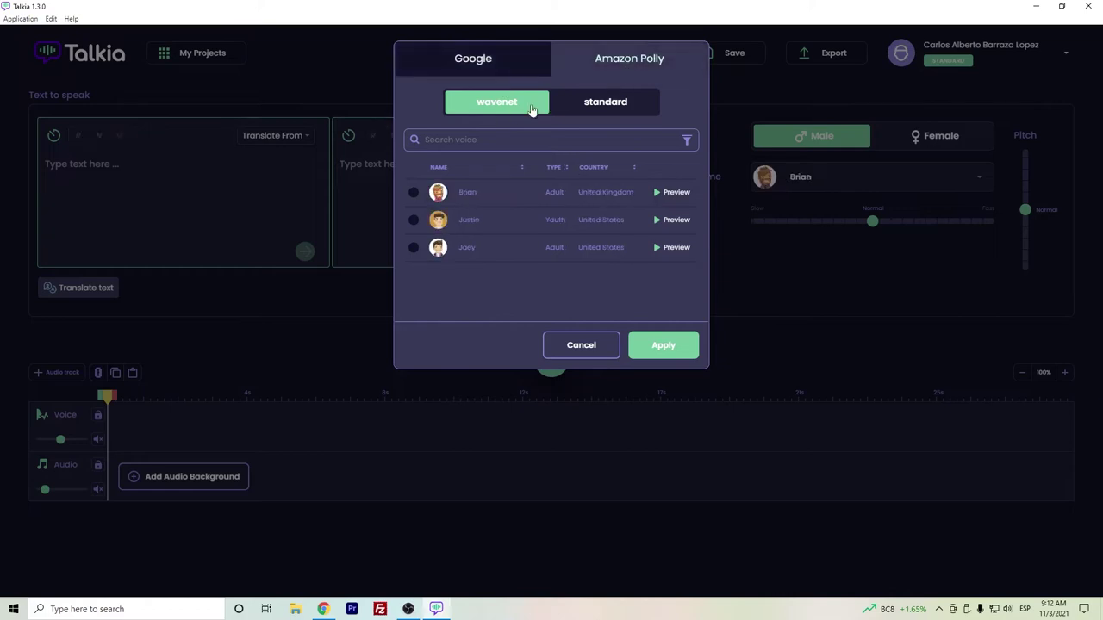
{"action": "left_click", "coordinate": [485, 65]}
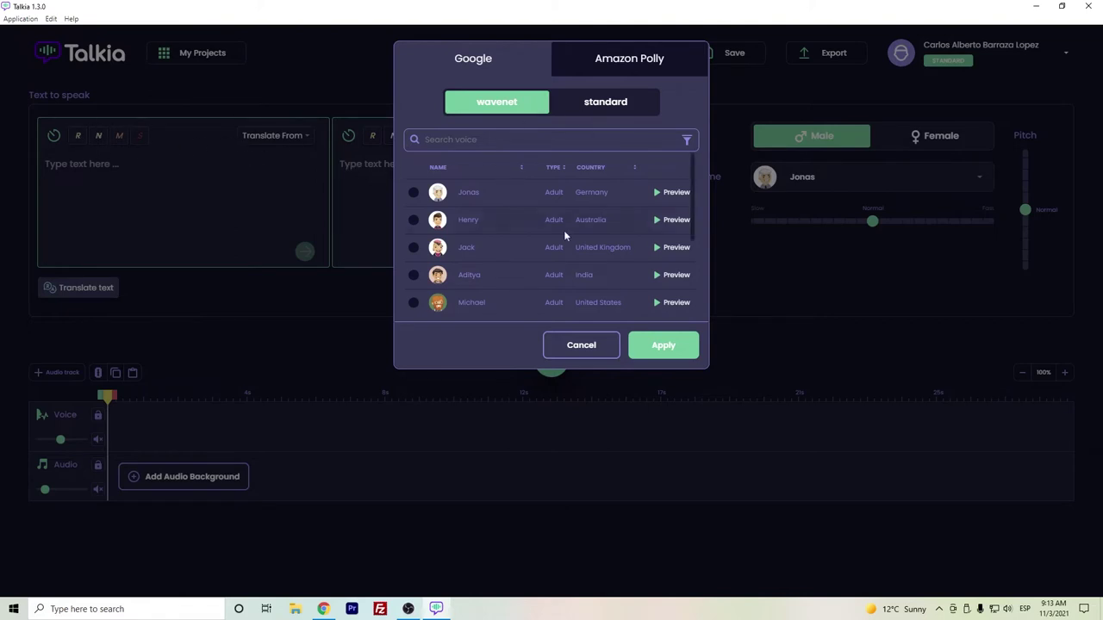
{"action": "scroll", "coordinate": [598, 155], "scroll_direction": "down", "scroll_amount": 1}
{"action": "scroll", "coordinate": [595, 160], "scroll_direction": "up", "scroll_amount": 1}
{"action": "scroll", "coordinate": [592, 212], "scroll_direction": "down", "scroll_amount": 3}
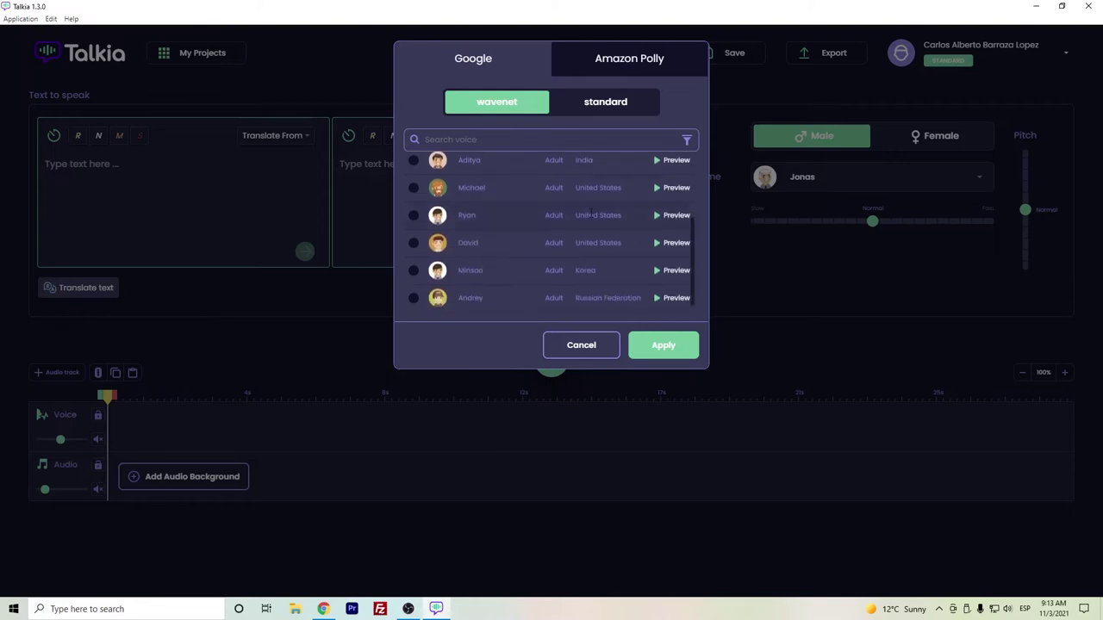
{"action": "scroll", "coordinate": [591, 215], "scroll_direction": "up", "scroll_amount": 3}
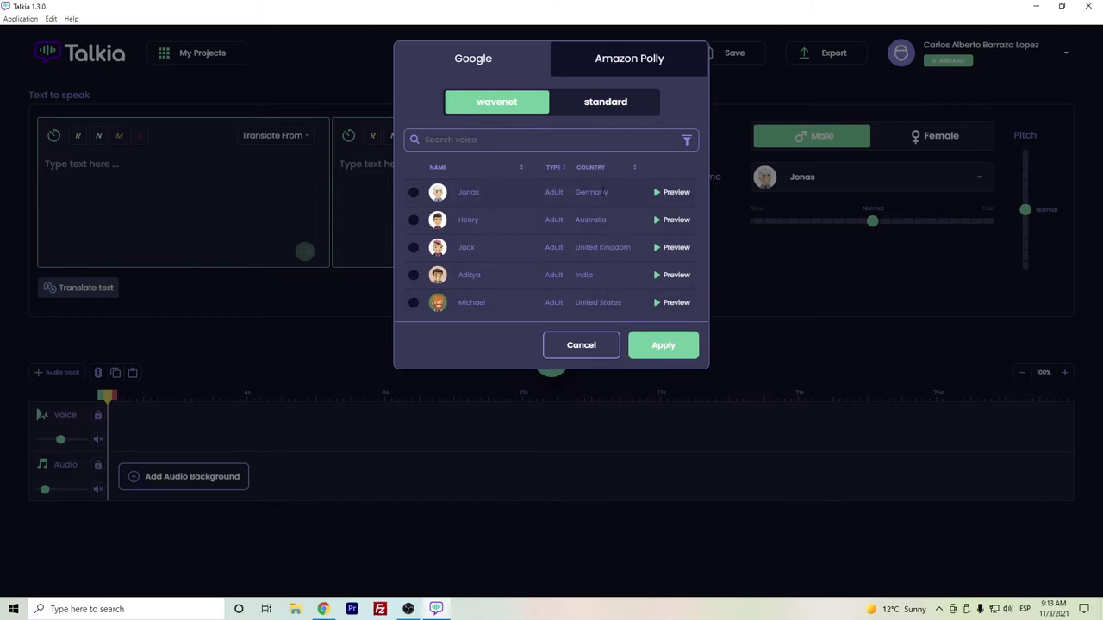
{"action": "scroll", "coordinate": [602, 192], "scroll_direction": "down", "scroll_amount": 1}
{"action": "scroll", "coordinate": [602, 192], "scroll_direction": "up", "scroll_amount": 1}
Choose the German voice Jonas, then list Google's standard voices
{"action": "left_click", "coordinate": [671, 199]}
{"action": "scroll", "coordinate": [614, 222], "scroll_direction": "down", "scroll_amount": 1}
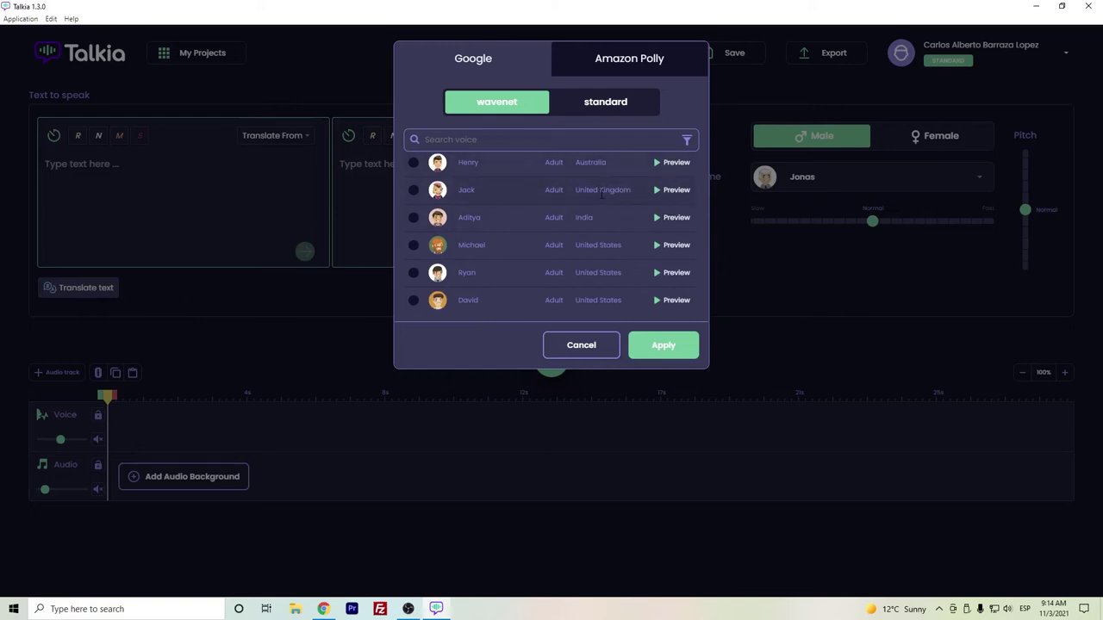
{"action": "scroll", "coordinate": [590, 251], "scroll_direction": "down", "scroll_amount": 2}
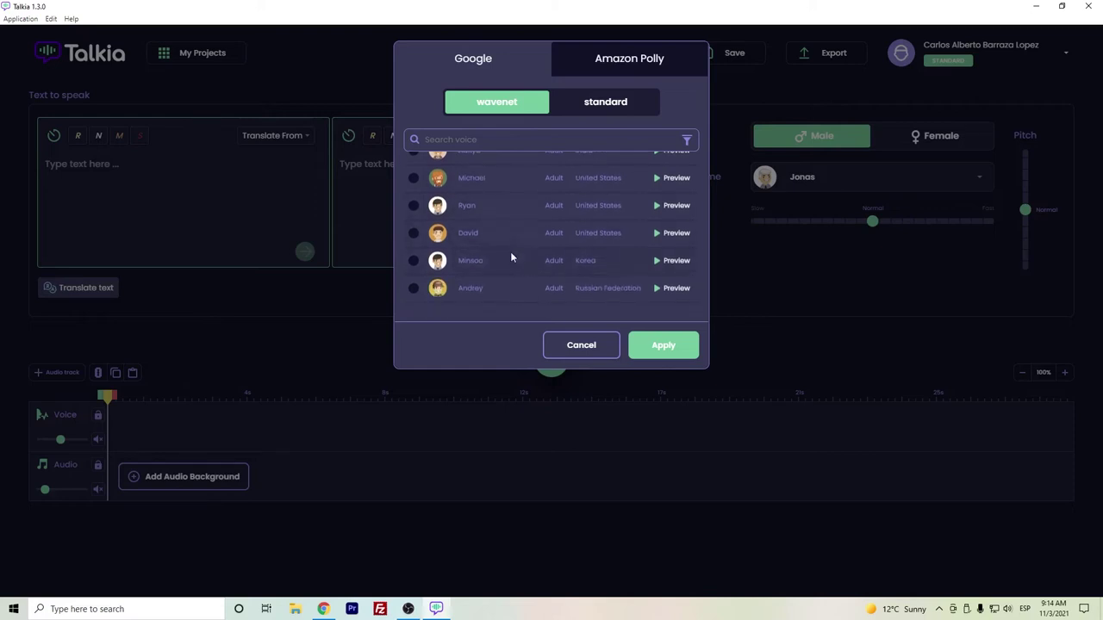
{"action": "left_click", "coordinate": [606, 106]}
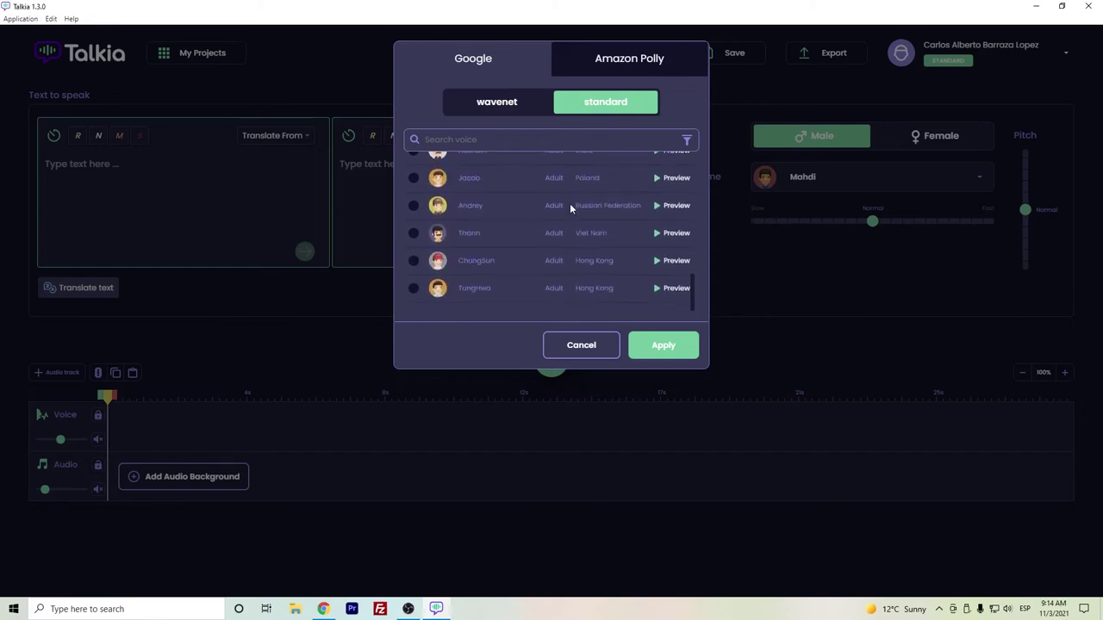
Choose Justin from Amazon Polly's wavenet voices
{"action": "left_click", "coordinate": [628, 58]}
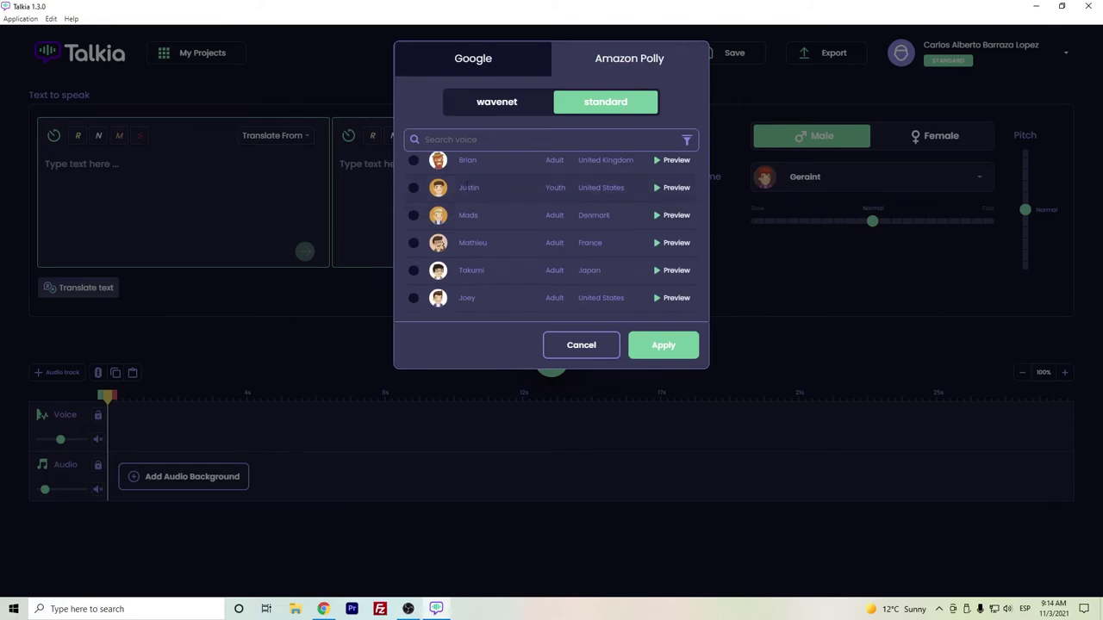
{"action": "left_click_drag", "start_coordinate": [459, 188], "coordinate": [635, 191]}
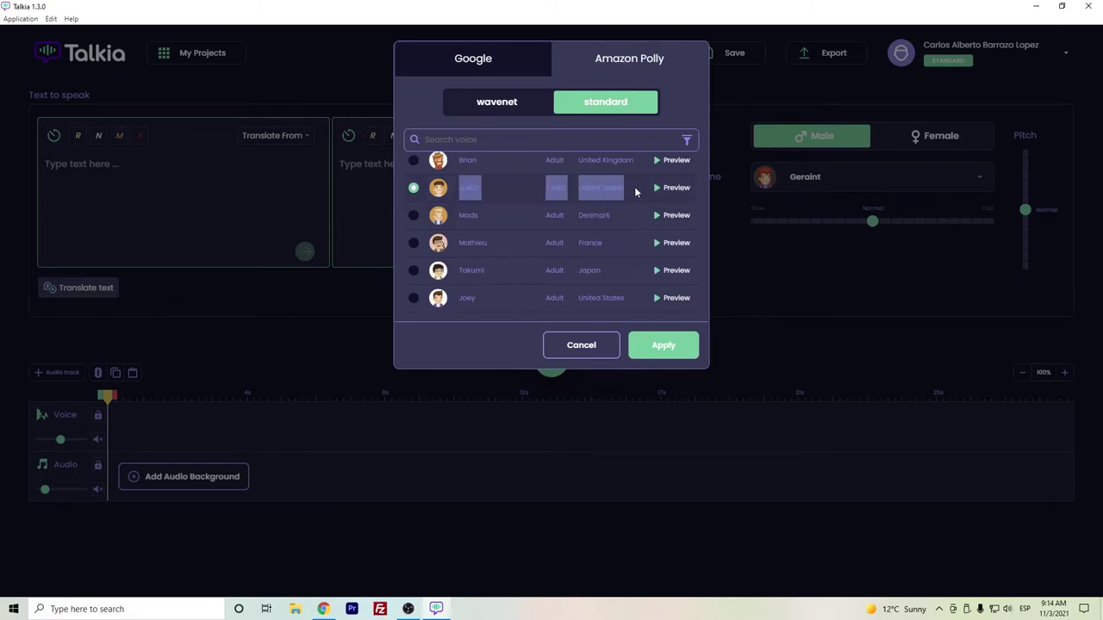
{"action": "left_click", "coordinate": [544, 189]}
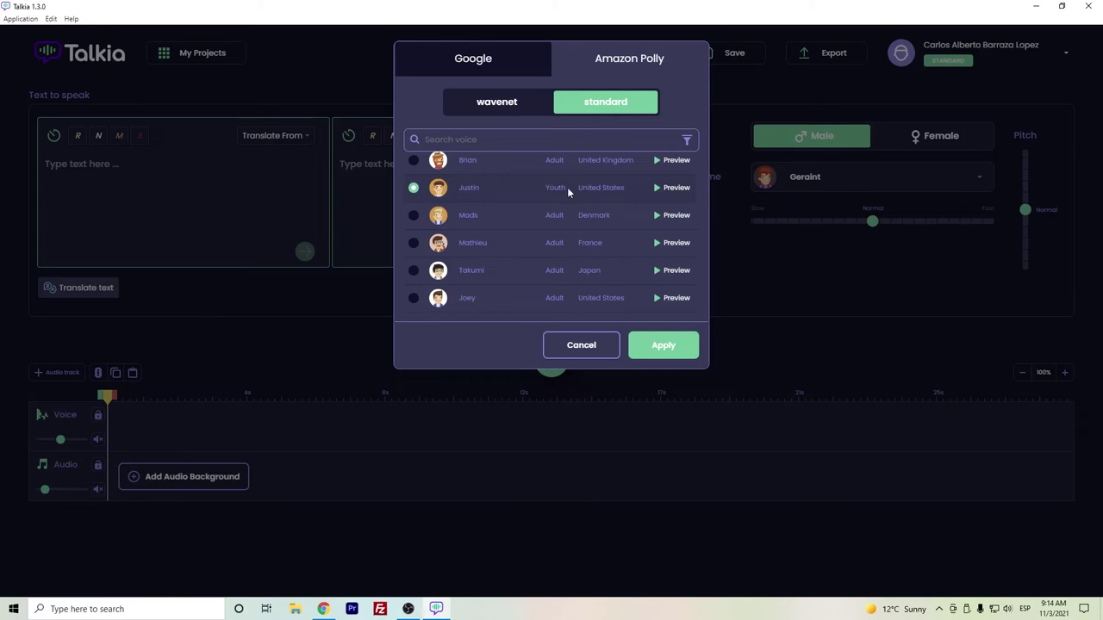
{"action": "left_click", "coordinate": [520, 102]}
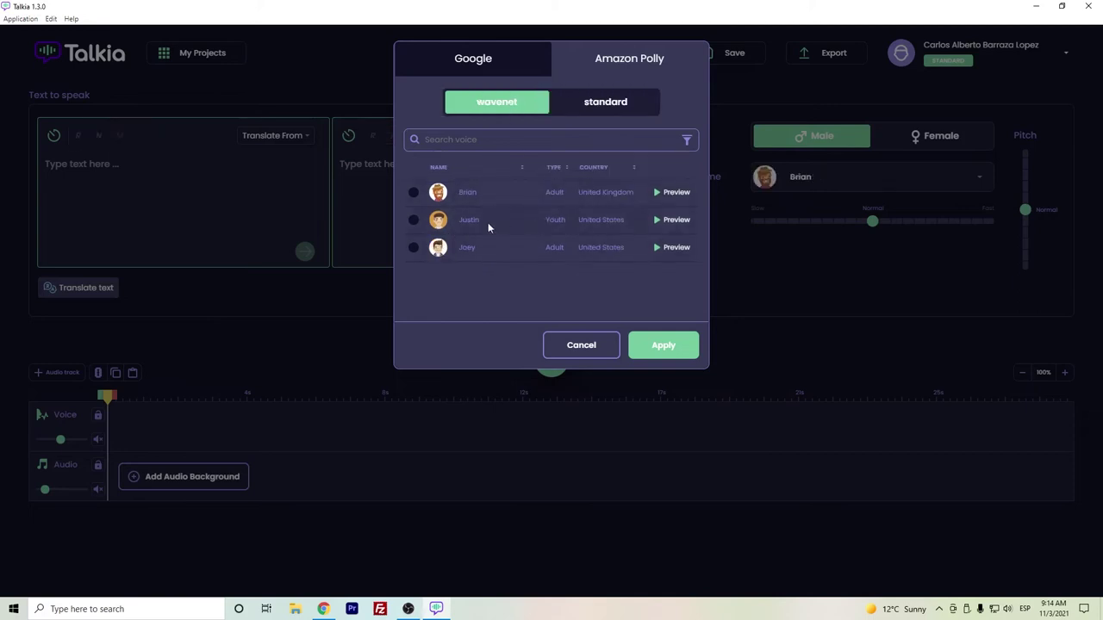
{"action": "left_click_drag", "start_coordinate": [457, 224], "coordinate": [642, 222]}
{"action": "left_click", "coordinate": [648, 220]}
Filter the voice list to Country: Spain
{"action": "left_click", "coordinate": [686, 141]}
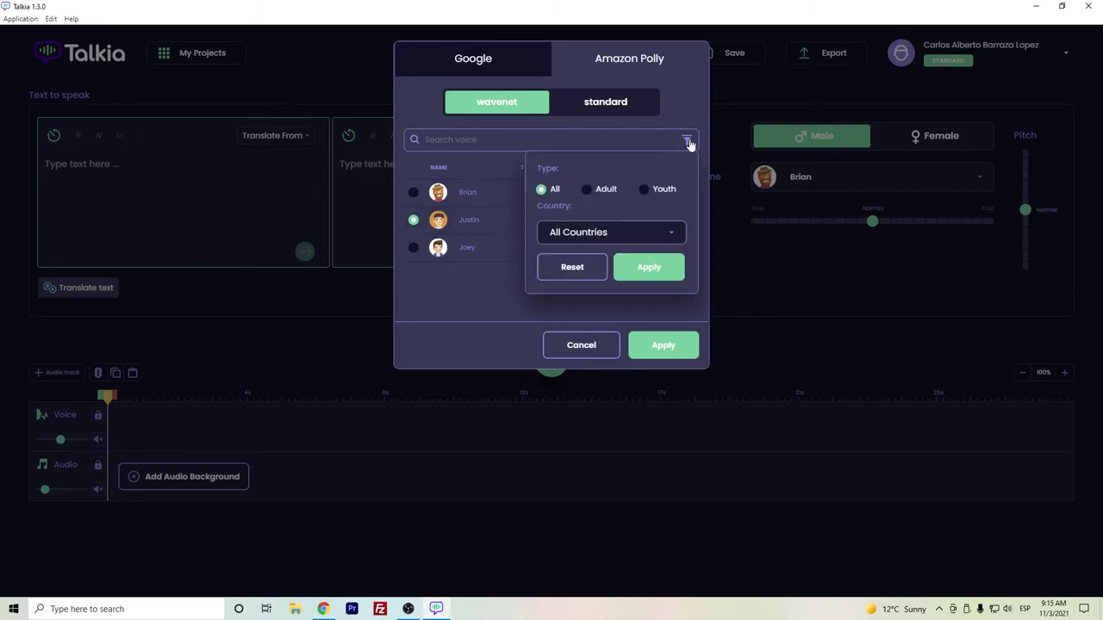
{"action": "left_click", "coordinate": [603, 226]}
{"action": "scroll", "coordinate": [607, 299], "scroll_direction": "down", "scroll_amount": 2}
{"action": "scroll", "coordinate": [607, 299], "scroll_direction": "down", "scroll_amount": 1}
{"action": "scroll", "coordinate": [608, 299], "scroll_direction": "up", "scroll_amount": 4}
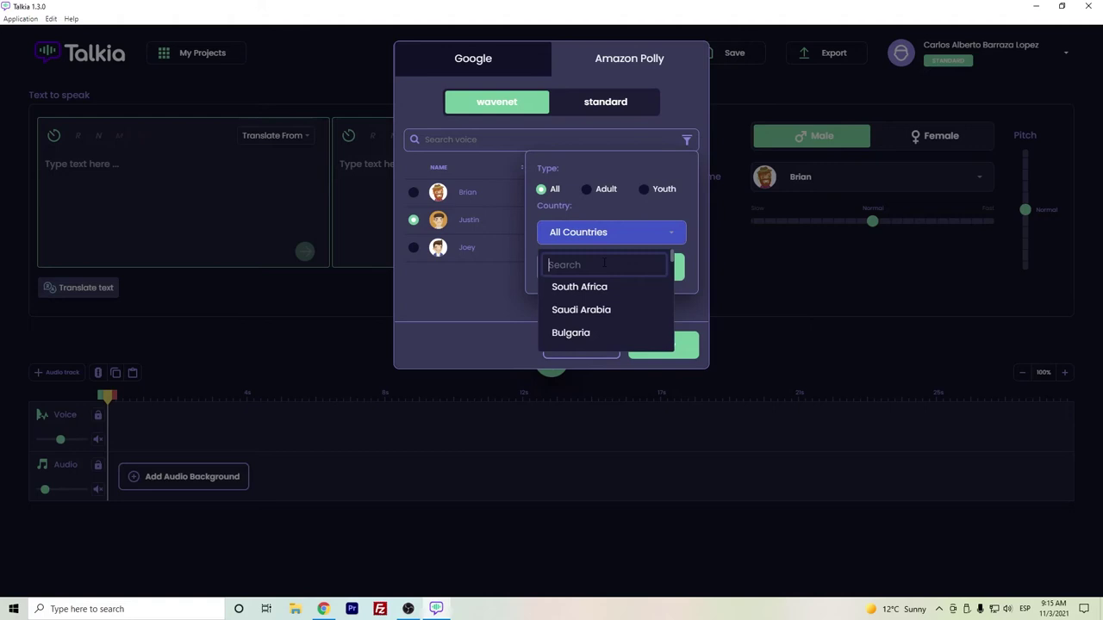
{"action": "type", "text": "spain"}
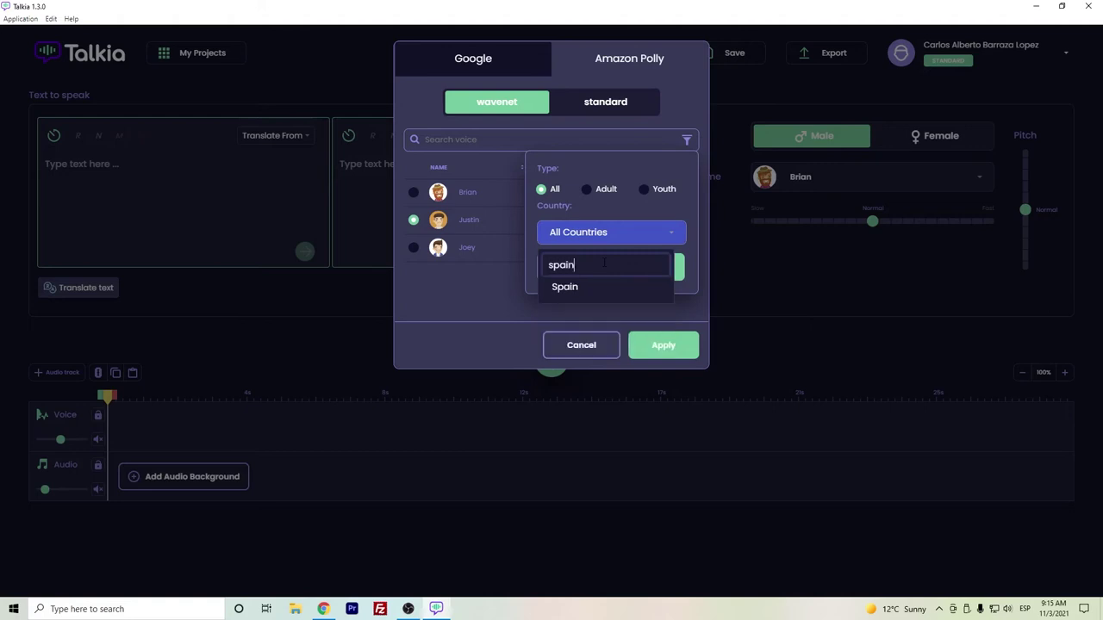
{"action": "left_click", "coordinate": [586, 286]}
{"action": "left_click", "coordinate": [633, 265]}
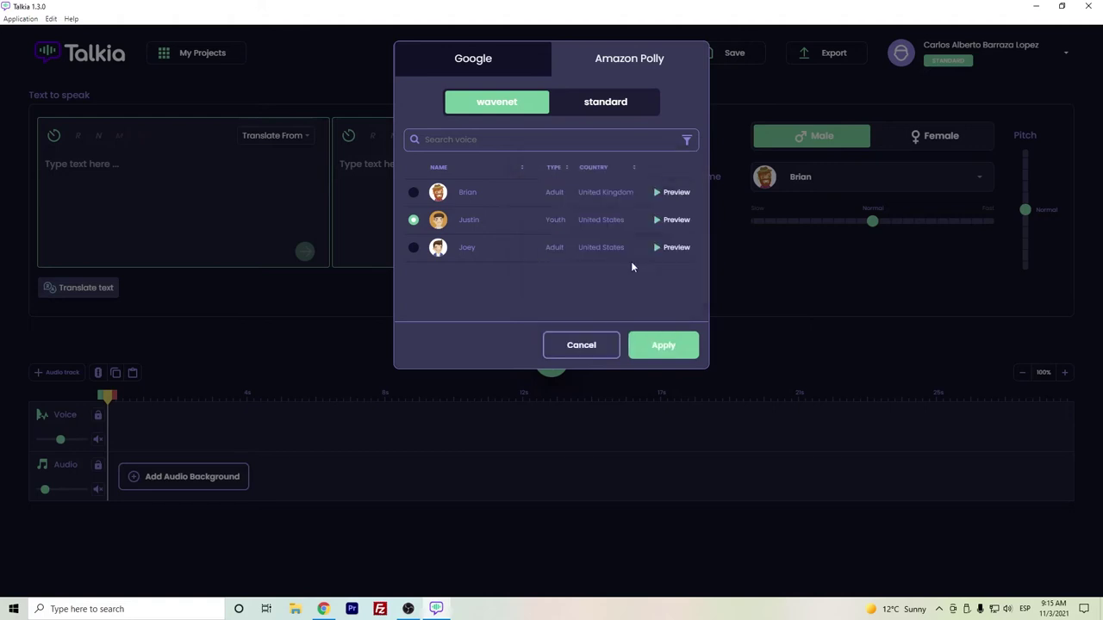
{"action": "left_click", "coordinate": [690, 141]}
{"action": "left_click", "coordinate": [583, 231]}
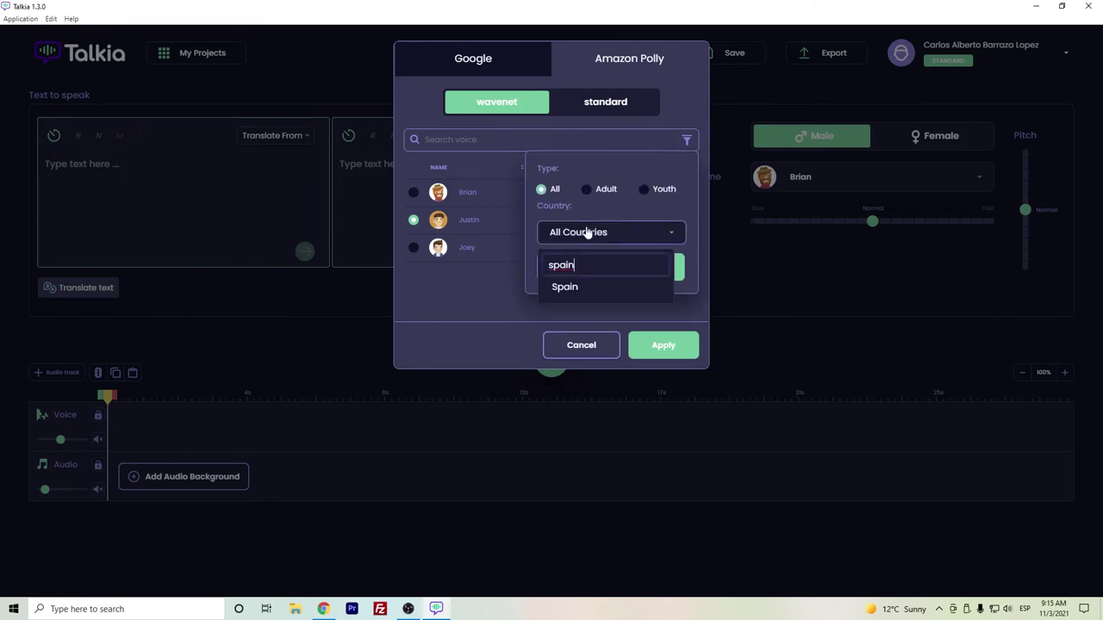
{"action": "left_click", "coordinate": [571, 287]}
{"action": "left_click", "coordinate": [650, 267]}
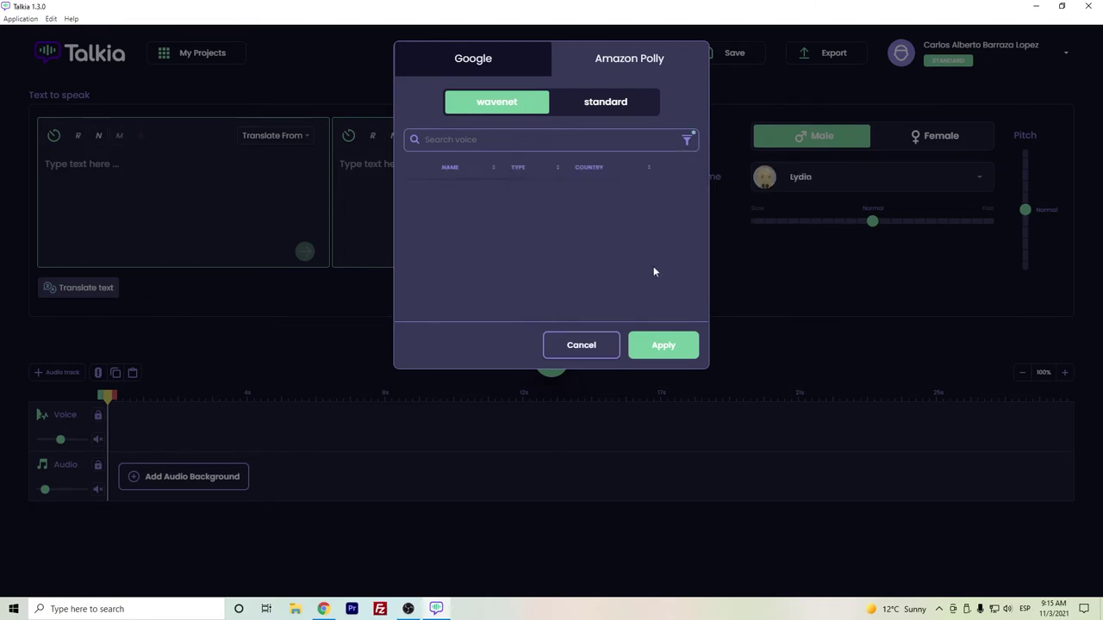
Pick Nicolas from Google's standard Spain voices, then return to Google wavenet
{"action": "left_click", "coordinate": [601, 110]}
{"action": "left_click", "coordinate": [517, 112]}
{"action": "left_click", "coordinate": [508, 74]}
{"action": "left_click", "coordinate": [638, 102]}
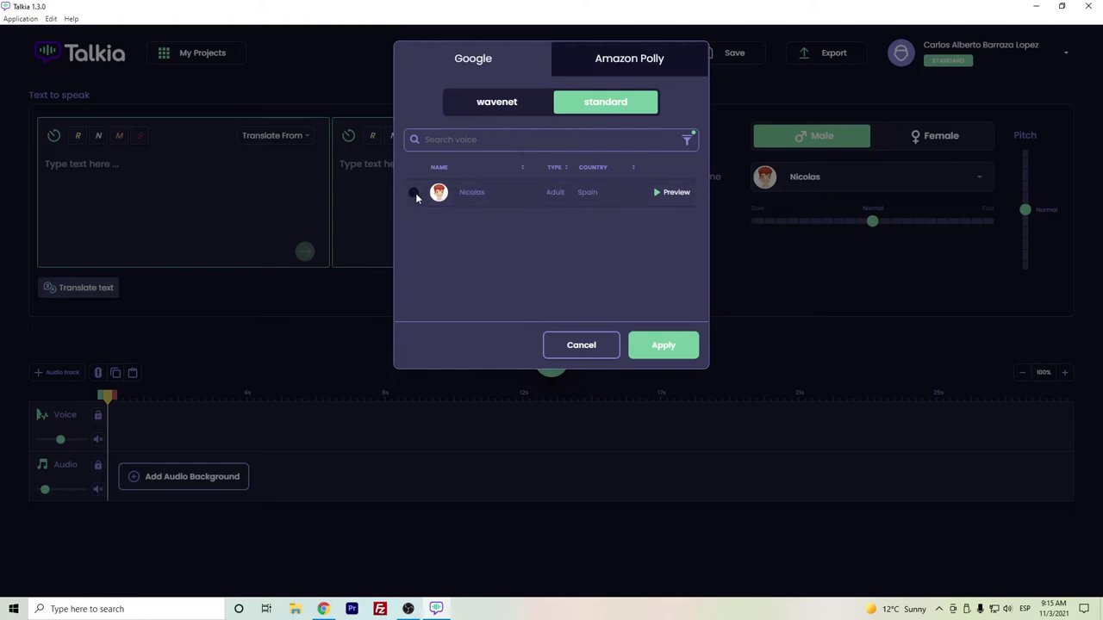
{"action": "left_click", "coordinate": [670, 193]}
{"action": "left_click", "coordinate": [520, 109]}
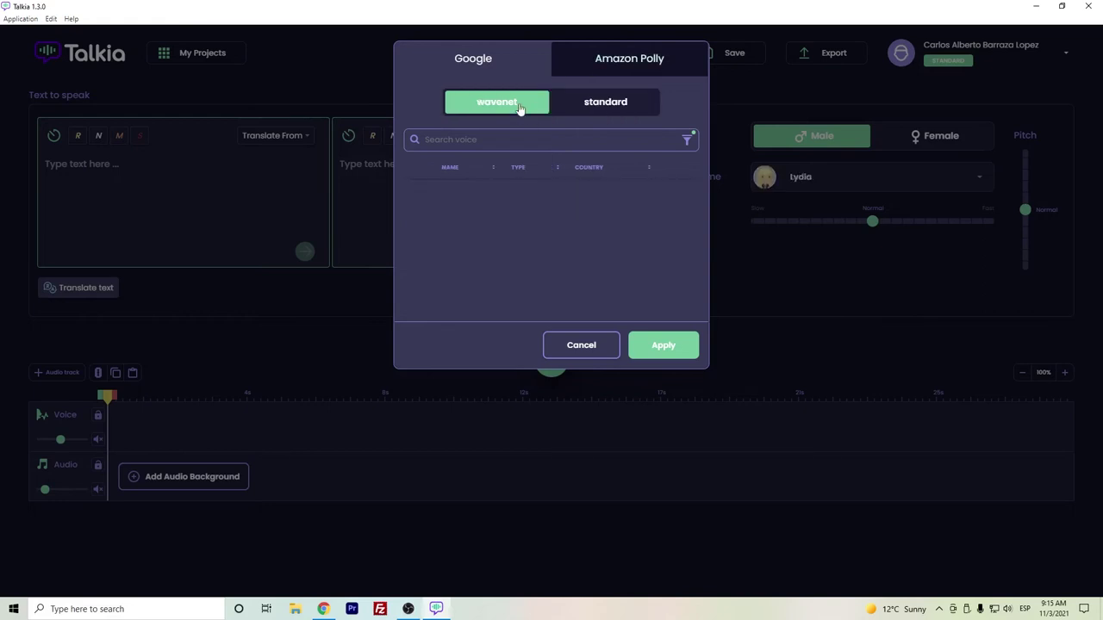
Switch to Female and pick Sydney from Google wavenet voices filtered to United States
{"action": "left_click", "coordinate": [581, 345]}
{"action": "left_click", "coordinate": [920, 135]}
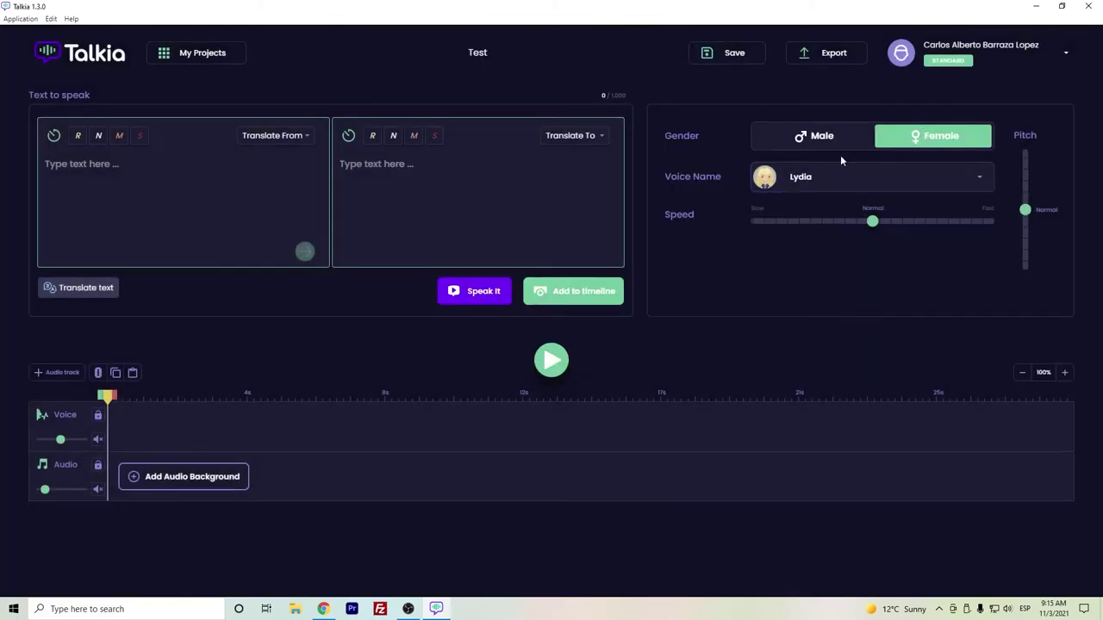
{"action": "left_click", "coordinate": [802, 186]}
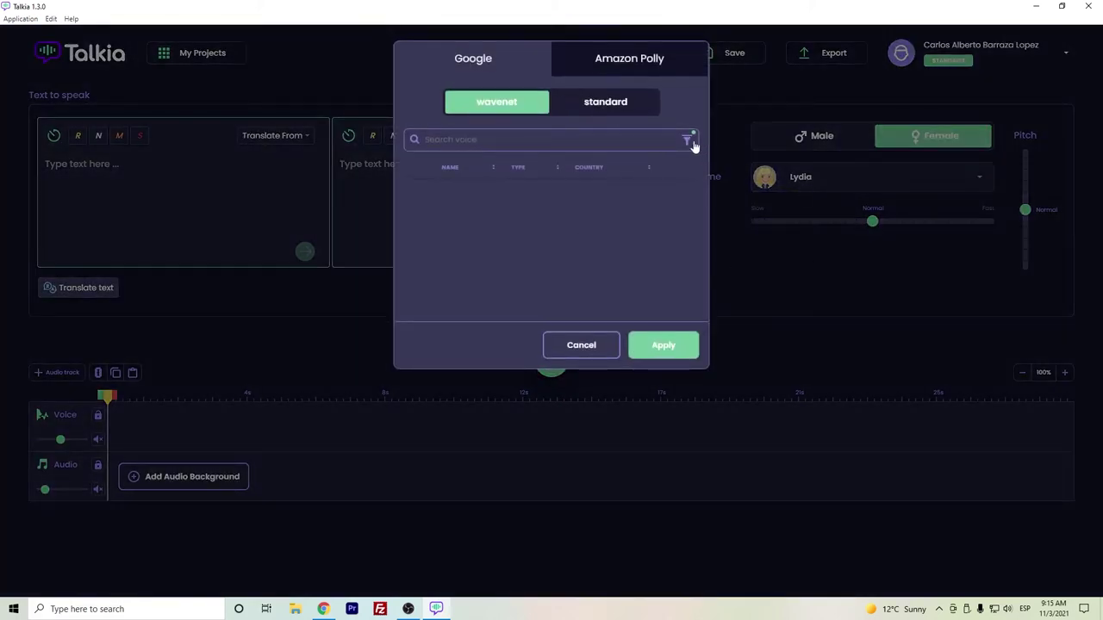
{"action": "left_click", "coordinate": [688, 140]}
{"action": "left_click", "coordinate": [627, 241]}
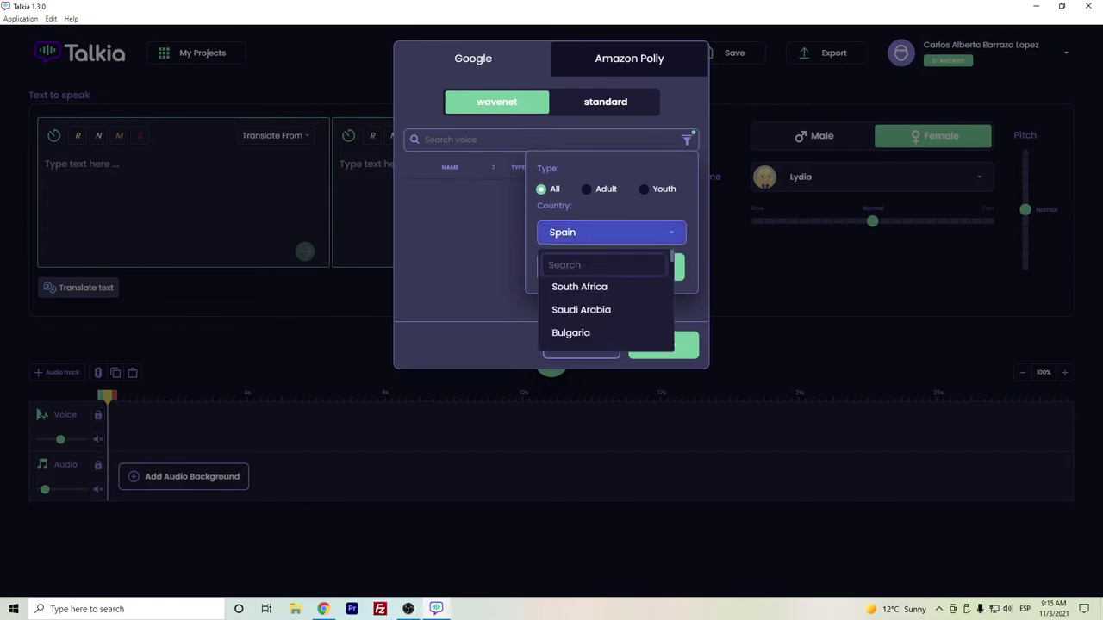
{"action": "type", "text": "uni"}
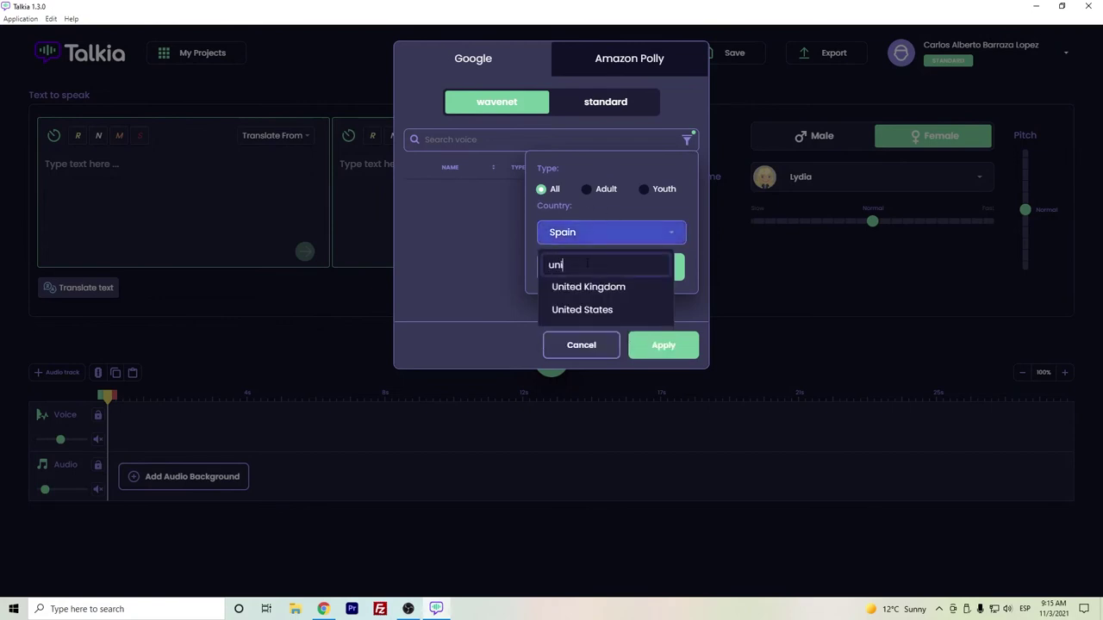
{"action": "left_click", "coordinate": [596, 310]}
{"action": "left_click", "coordinate": [646, 274]}
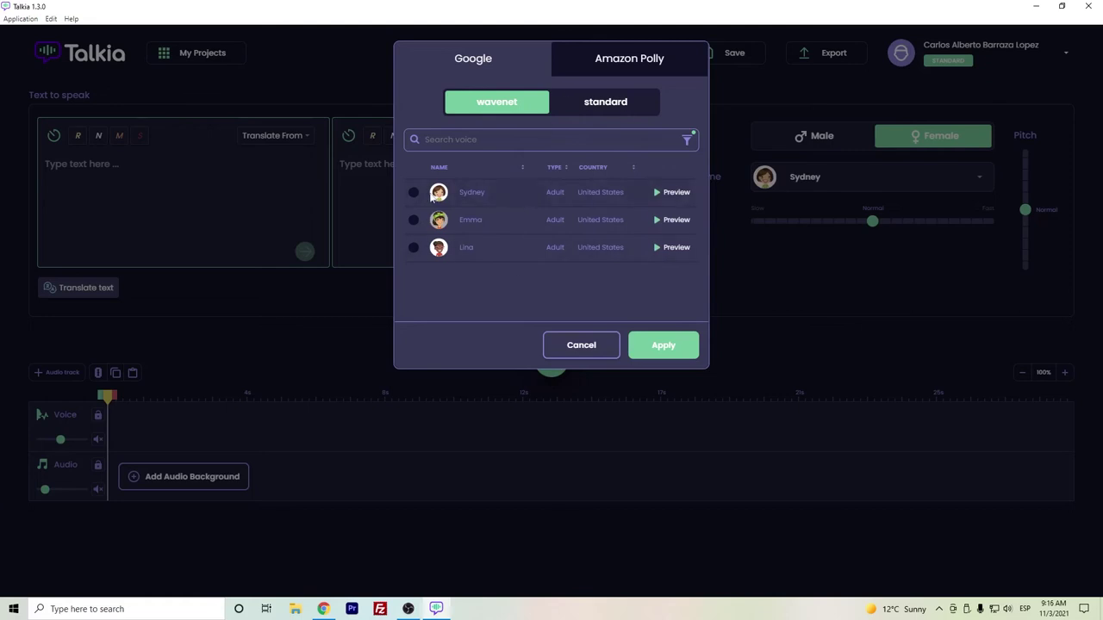
{"action": "left_click", "coordinate": [663, 196]}
Apply Sydney, turn off translation, and type 'Hi, I am Sydney. I am 30 years old. This is a text to speech software.'
{"action": "left_click", "coordinate": [663, 345]}
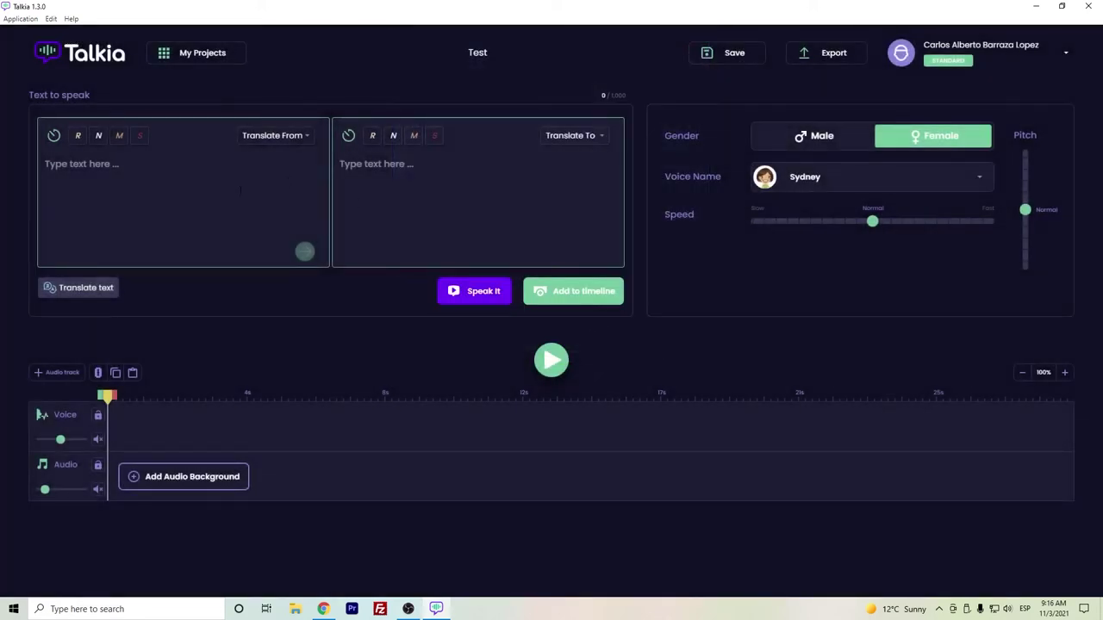
{"action": "left_click", "coordinate": [81, 290]}
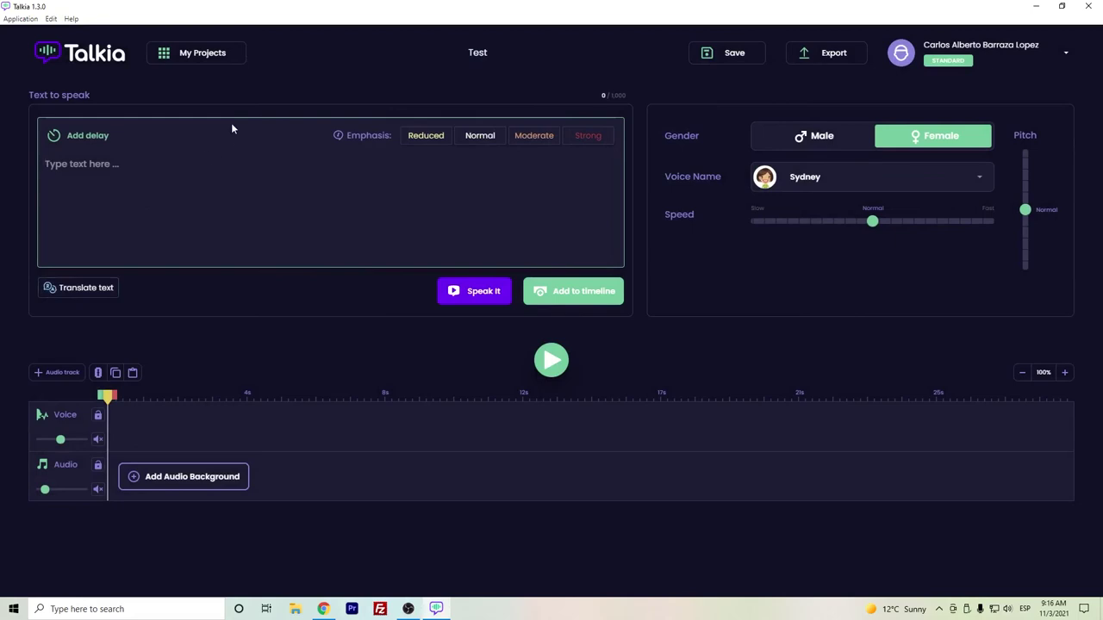
{"action": "type", "text": "Hi, I am Sydney. I am "}
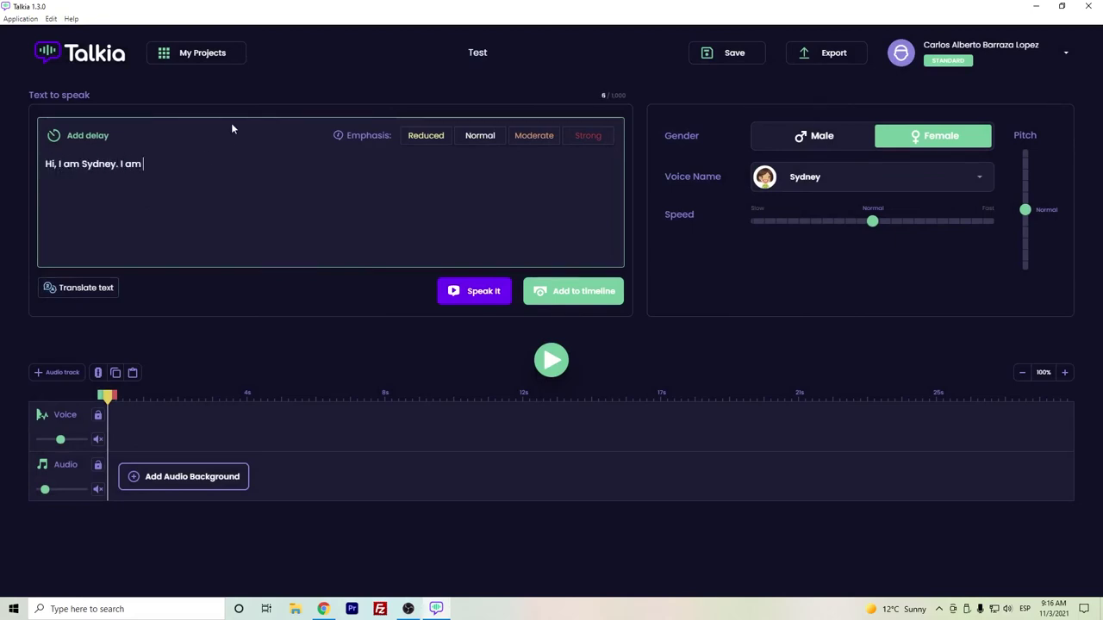
{"action": "type", "text": "30 years old. T"}
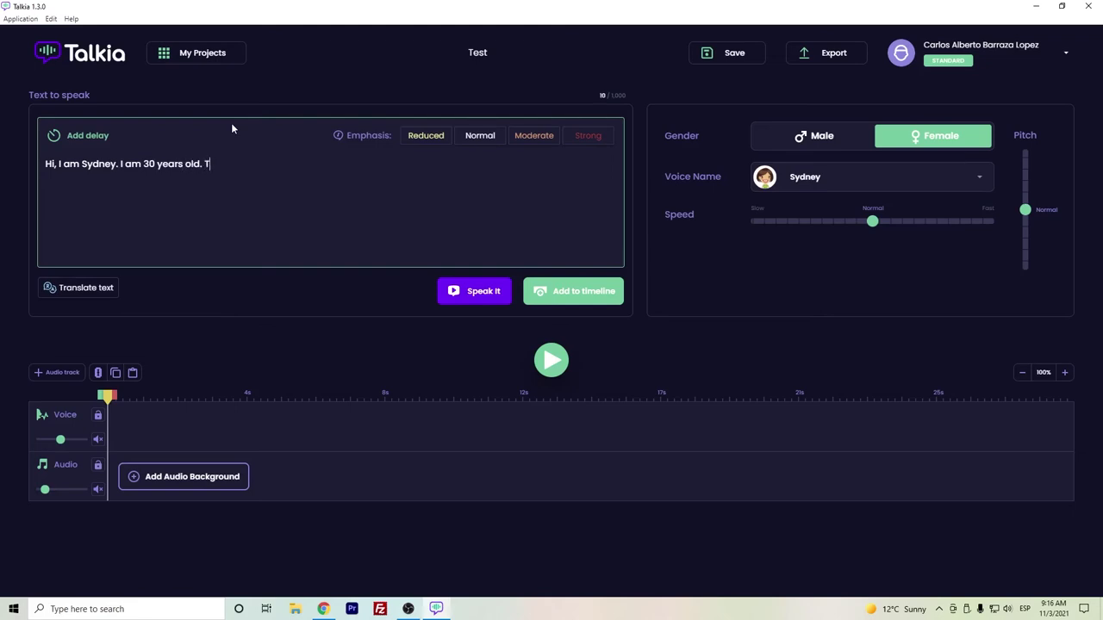
{"action": "type", "text": "his is a text to speech software."}
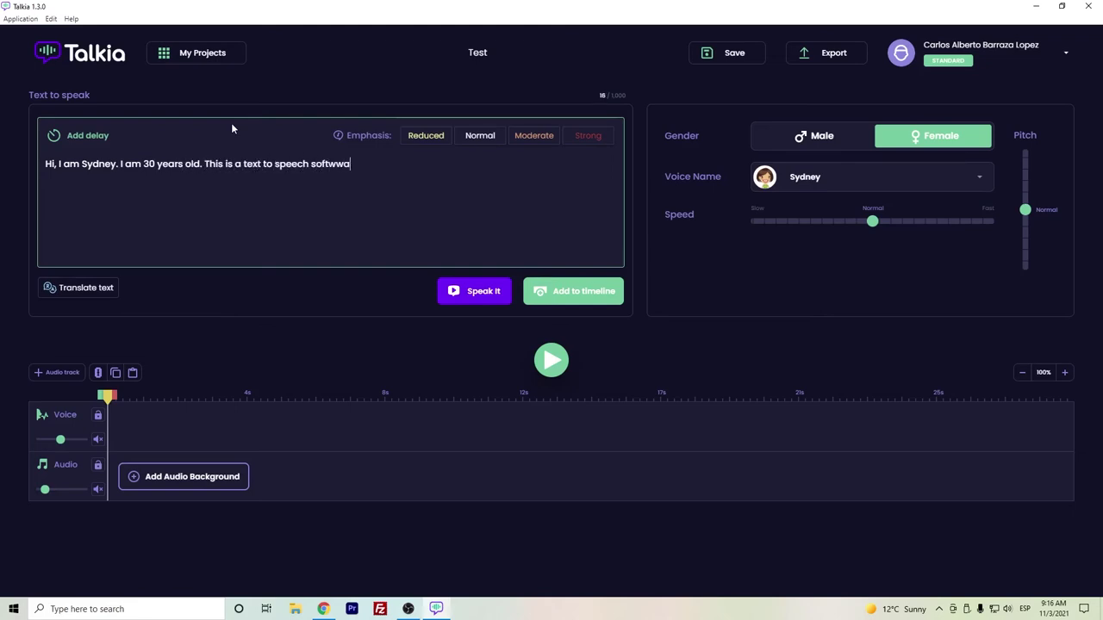
Insert a 0.5s delay before 'This' and play the script
{"action": "left_click", "coordinate": [204, 164]}
{"action": "left_click", "coordinate": [97, 138]}
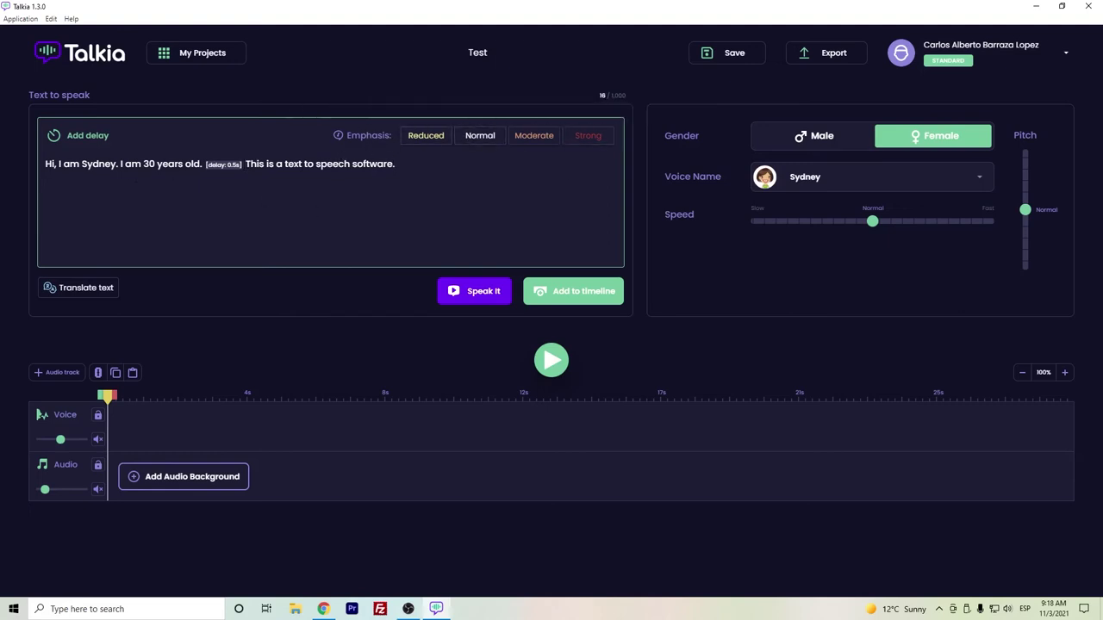
{"action": "left_click", "coordinate": [469, 293]}
Raise the speed to 1.36 and the pitch, then play the script
{"action": "left_click", "coordinate": [805, 177]}
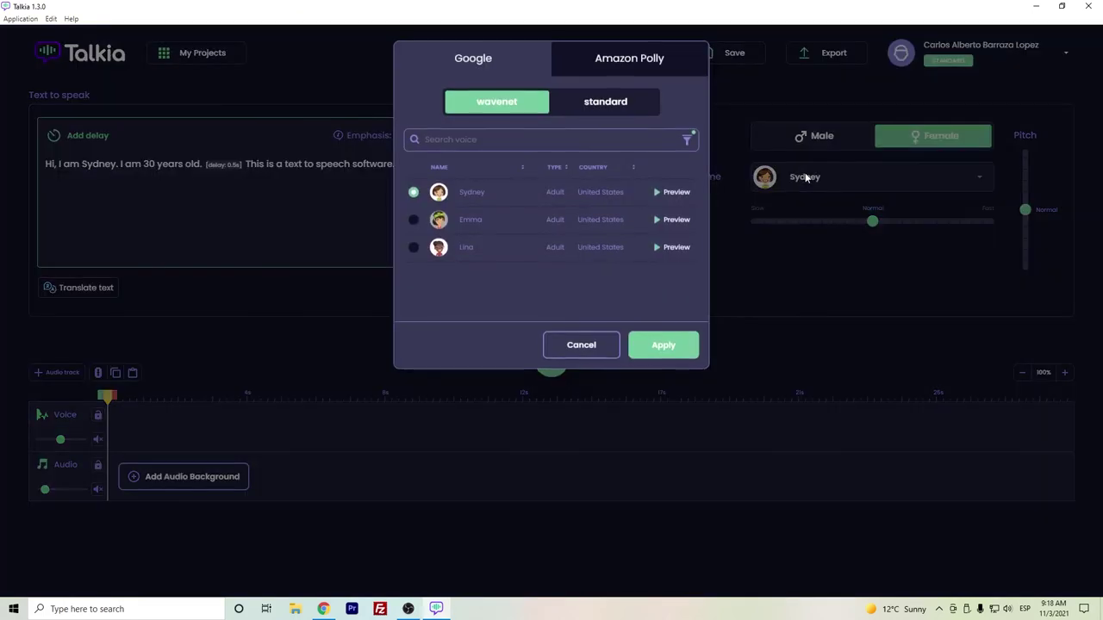
{"action": "left_click", "coordinate": [572, 346]}
{"action": "left_click_drag", "start_coordinate": [872, 222], "coordinate": [922, 231]}
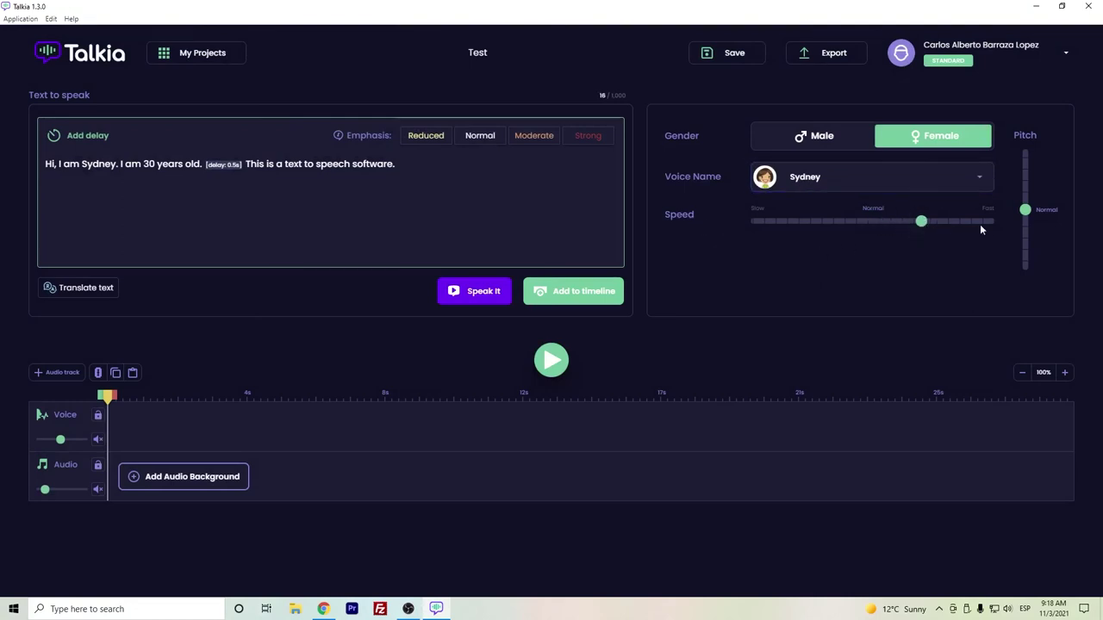
{"action": "mouse_move", "coordinate": [1026, 211]}
{"action": "left_click_drag", "start_coordinate": [1026, 212], "coordinate": [1025, 185]}
{"action": "left_click", "coordinate": [468, 290]}
Delete the delay and last sentence, play it, and reset speed and pitch to Normal
{"action": "left_click_drag", "start_coordinate": [203, 166], "coordinate": [473, 197]}
{"action": "key", "text": "BackSpace"}
{"action": "left_click", "coordinate": [493, 298]}
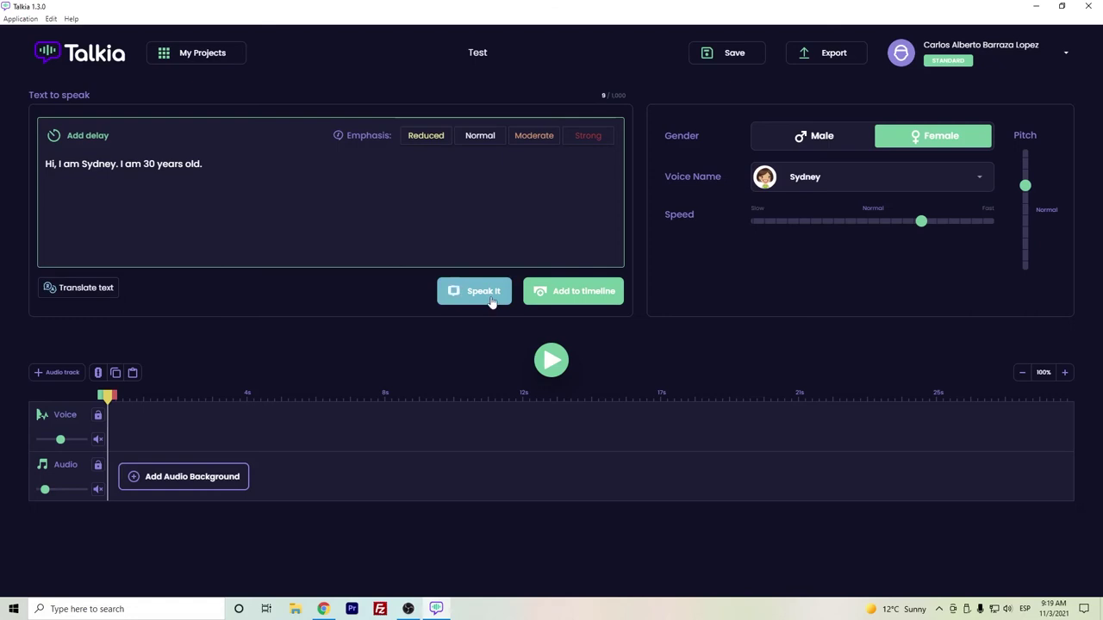
{"action": "left_click_drag", "start_coordinate": [923, 223], "coordinate": [872, 226]}
{"action": "left_click_drag", "start_coordinate": [1027, 197], "coordinate": [1025, 209]}
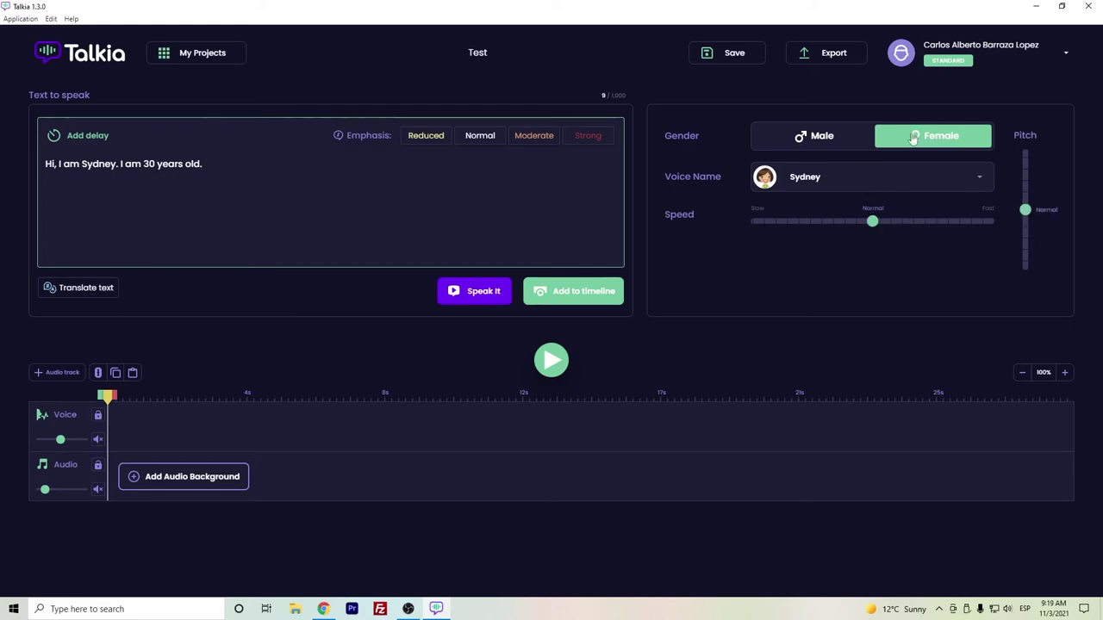
Switch the current voice to the Amazon Polly female voice Salli
{"action": "left_click", "coordinate": [828, 176]}
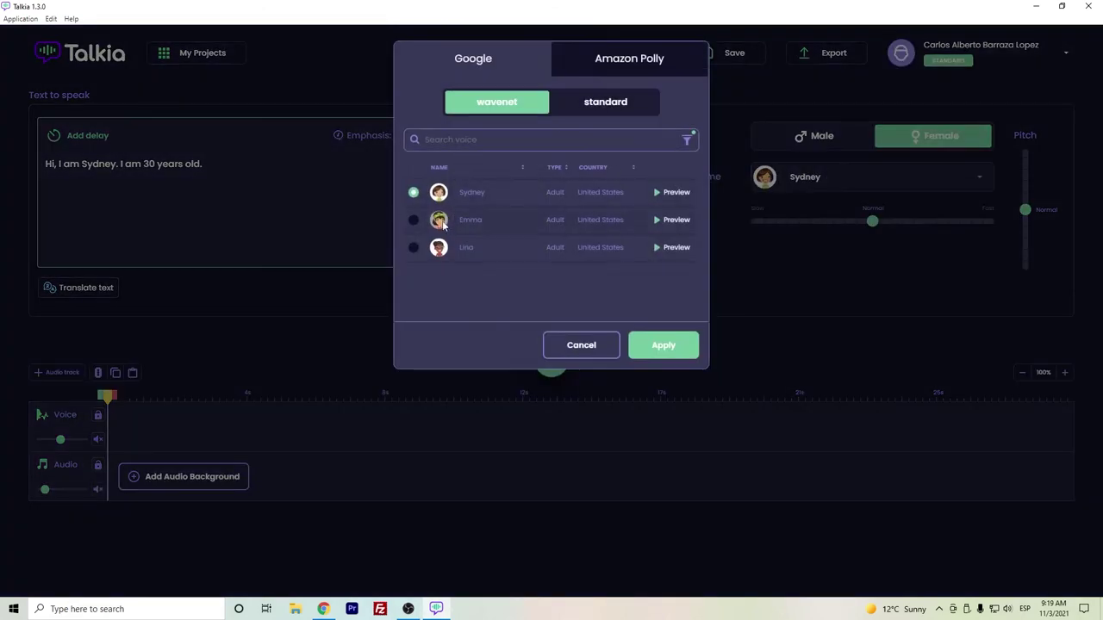
{"action": "left_click", "coordinate": [596, 73]}
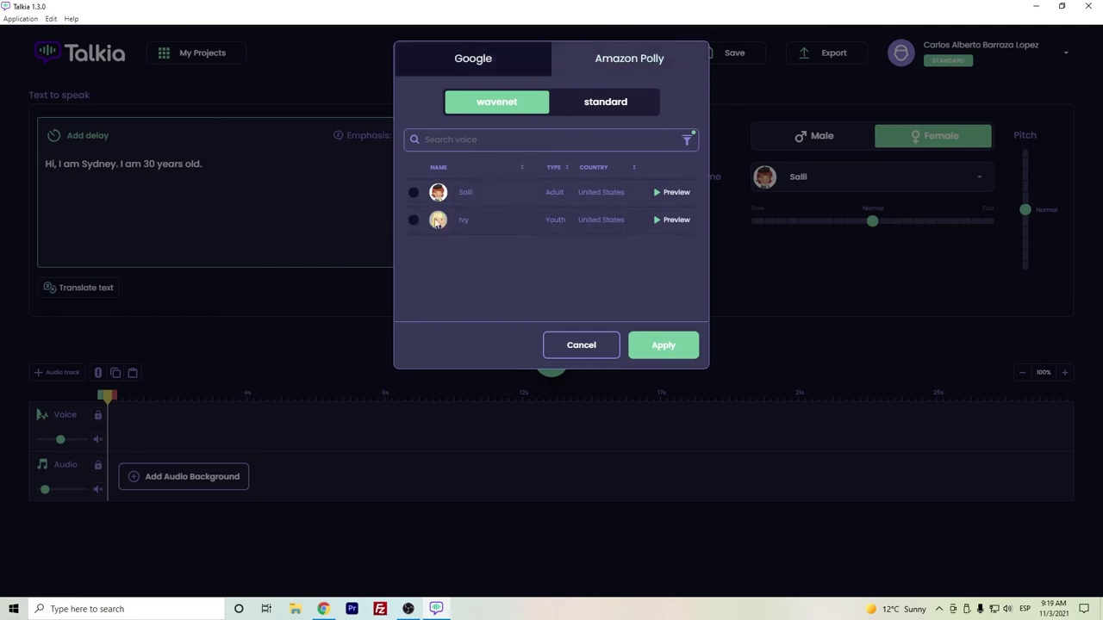
{"action": "left_click", "coordinate": [582, 346]}
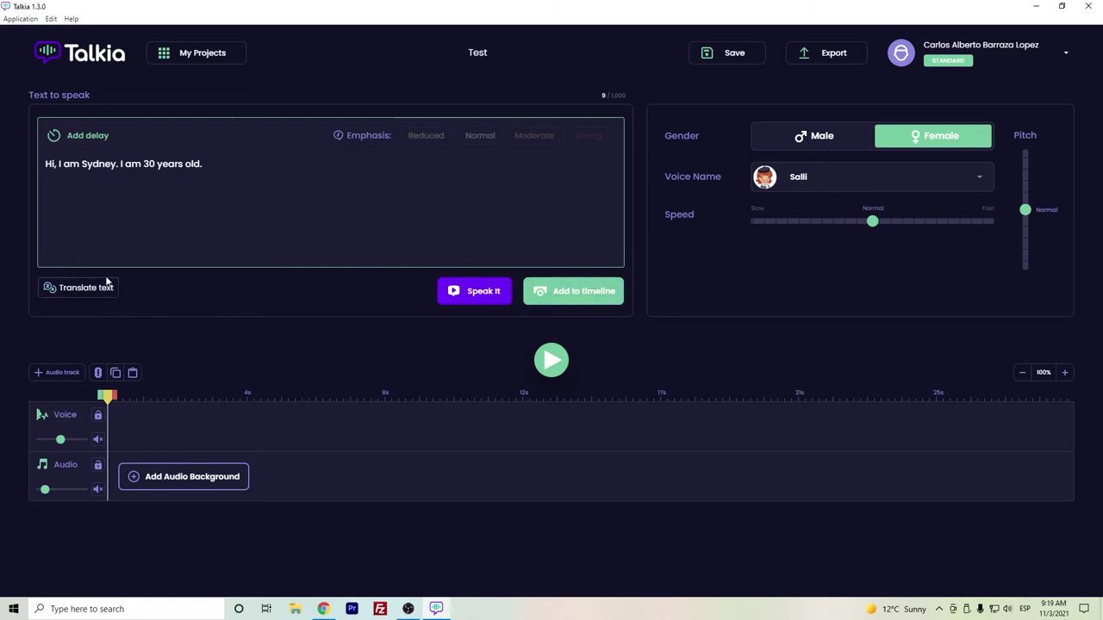
Re-enable translation and translate the Sydney sentence from English to Spanish
{"action": "left_click", "coordinate": [78, 292]}
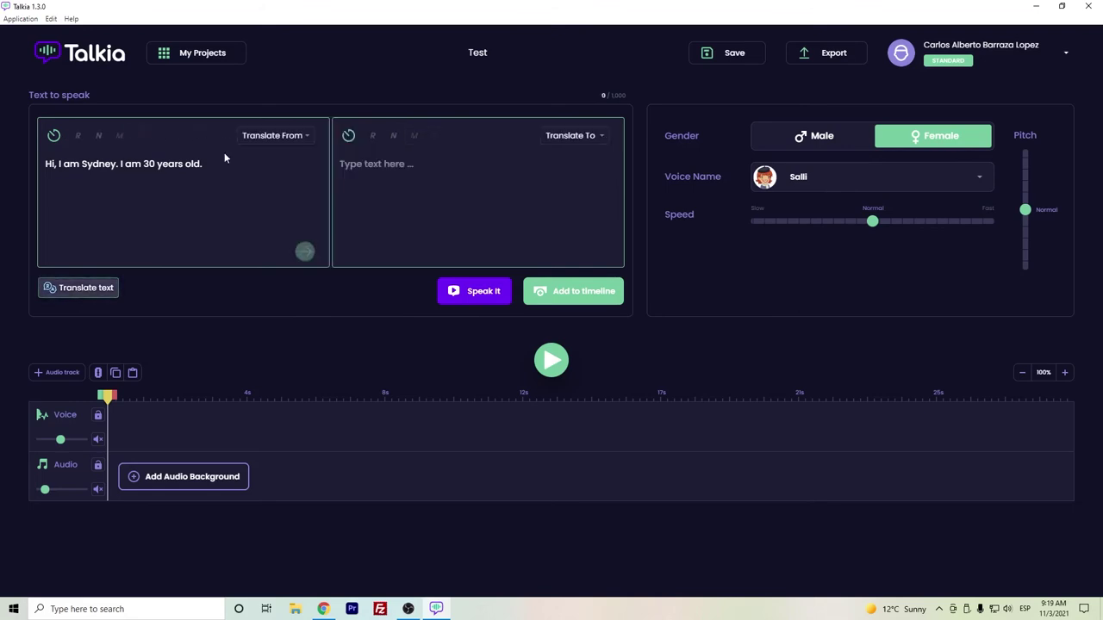
{"action": "left_click", "coordinate": [274, 136]}
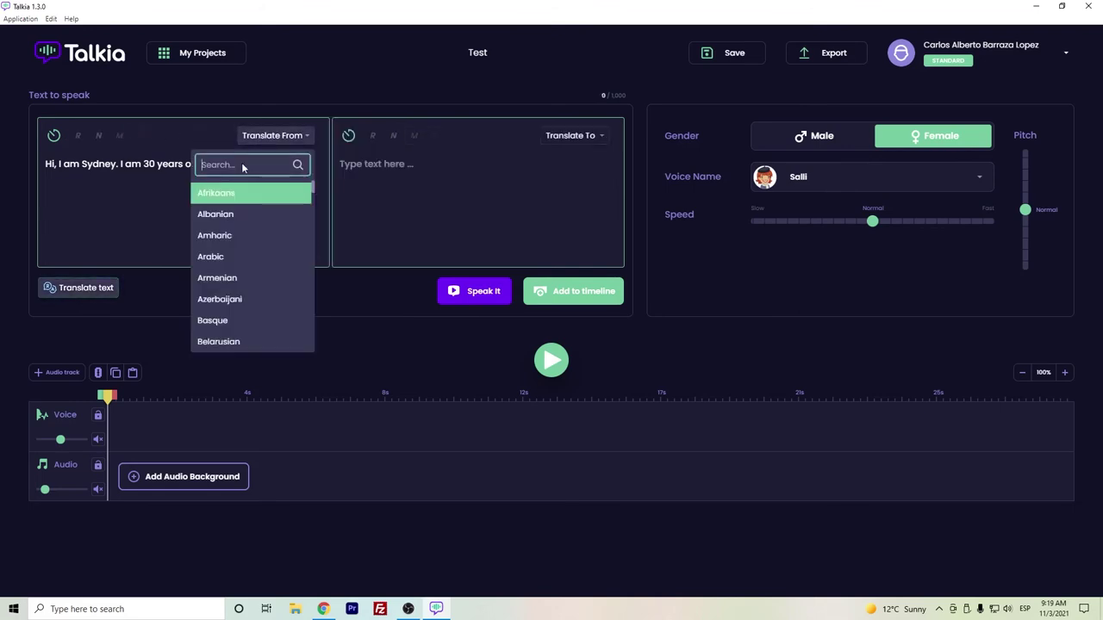
{"action": "type", "text": "eng"}
{"action": "left_click", "coordinate": [224, 215]}
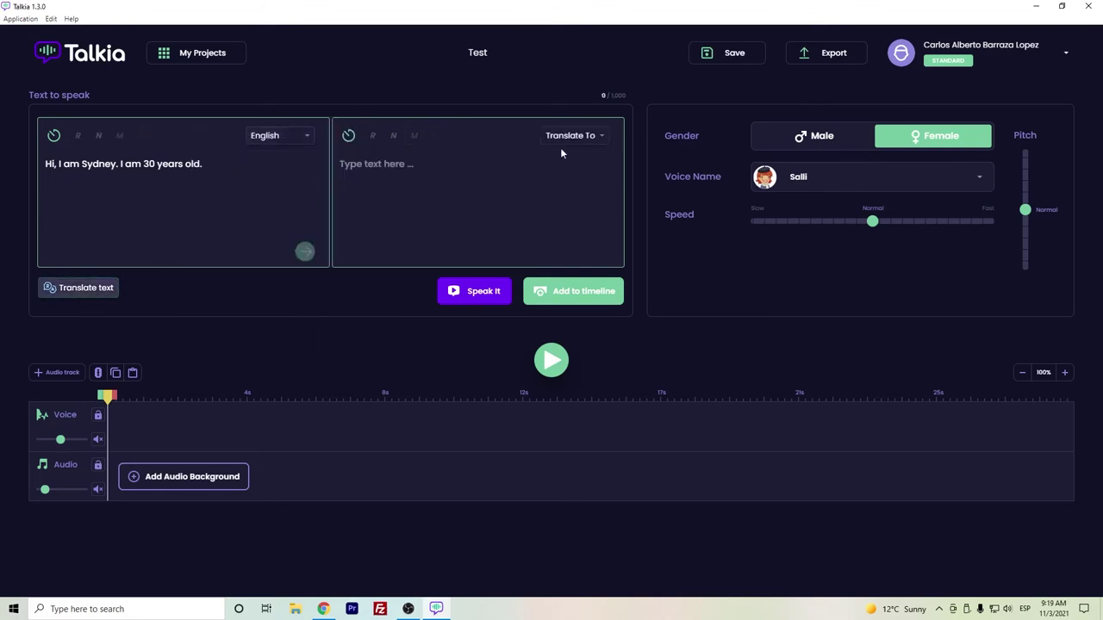
{"action": "left_click", "coordinate": [565, 139]}
{"action": "type", "text": "spani"}
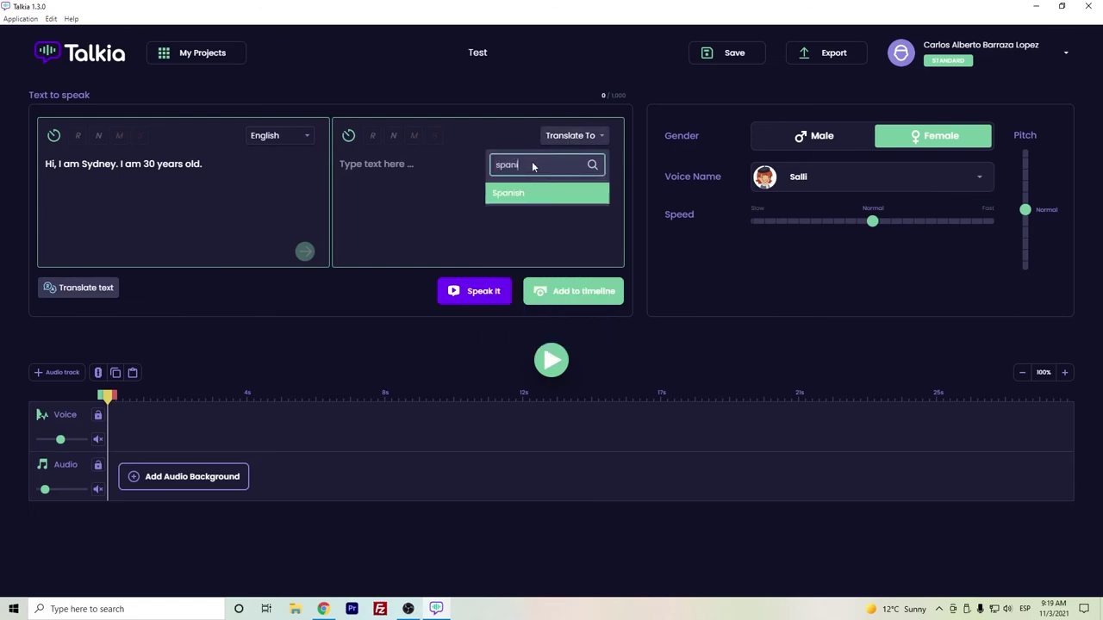
{"action": "left_click", "coordinate": [534, 193]}
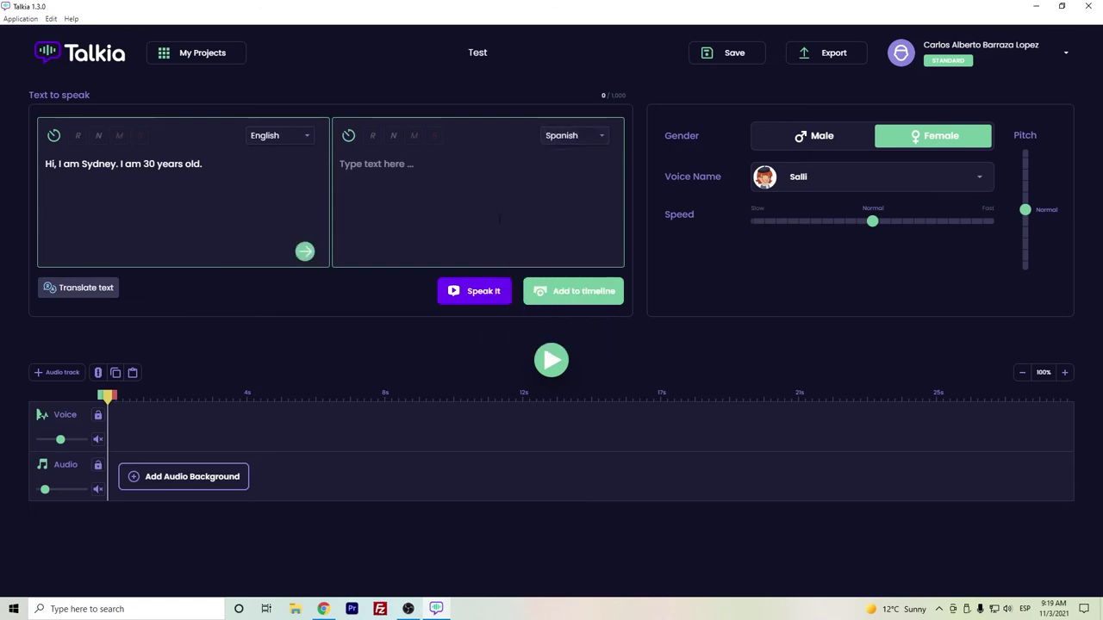
{"action": "left_click", "coordinate": [304, 250]}
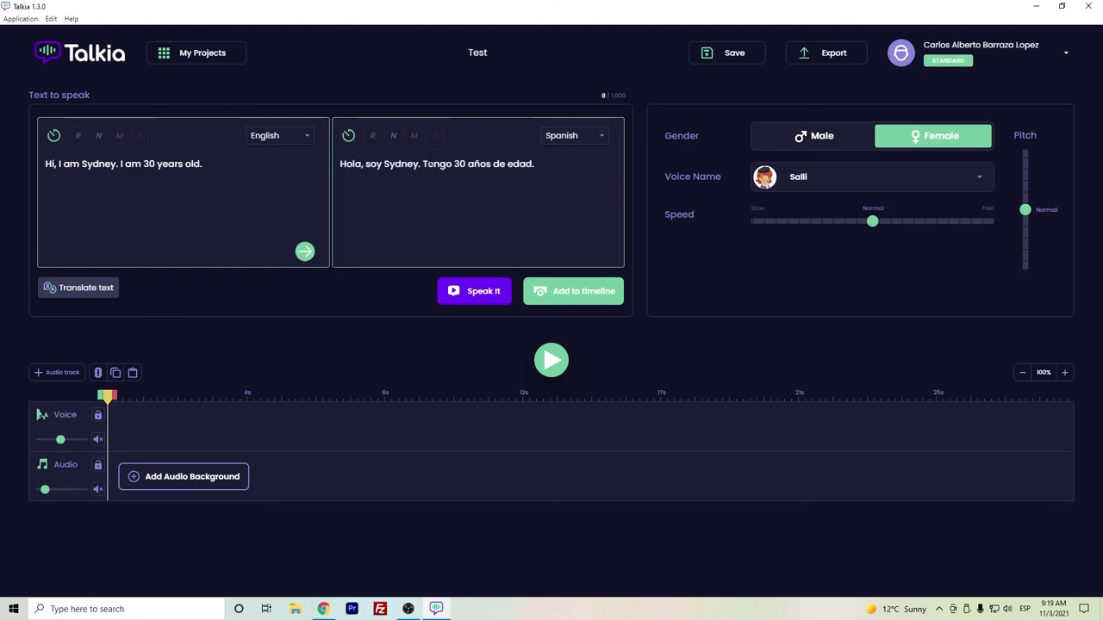
Filter the voice chooser to voices from Spain
{"action": "left_click", "coordinate": [888, 174]}
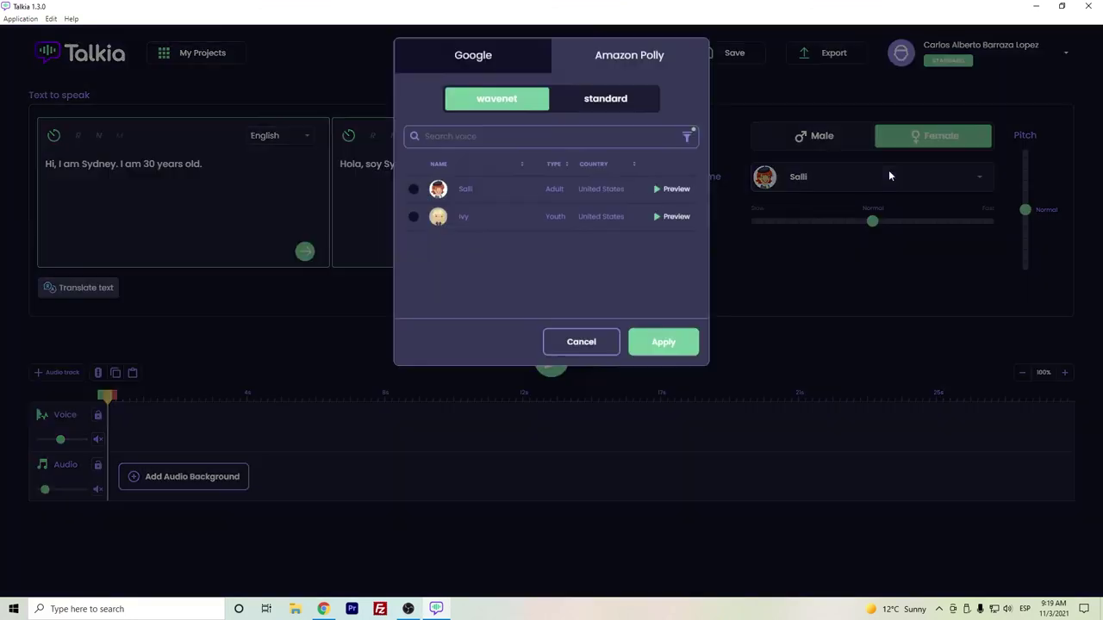
{"action": "left_click", "coordinate": [686, 139]}
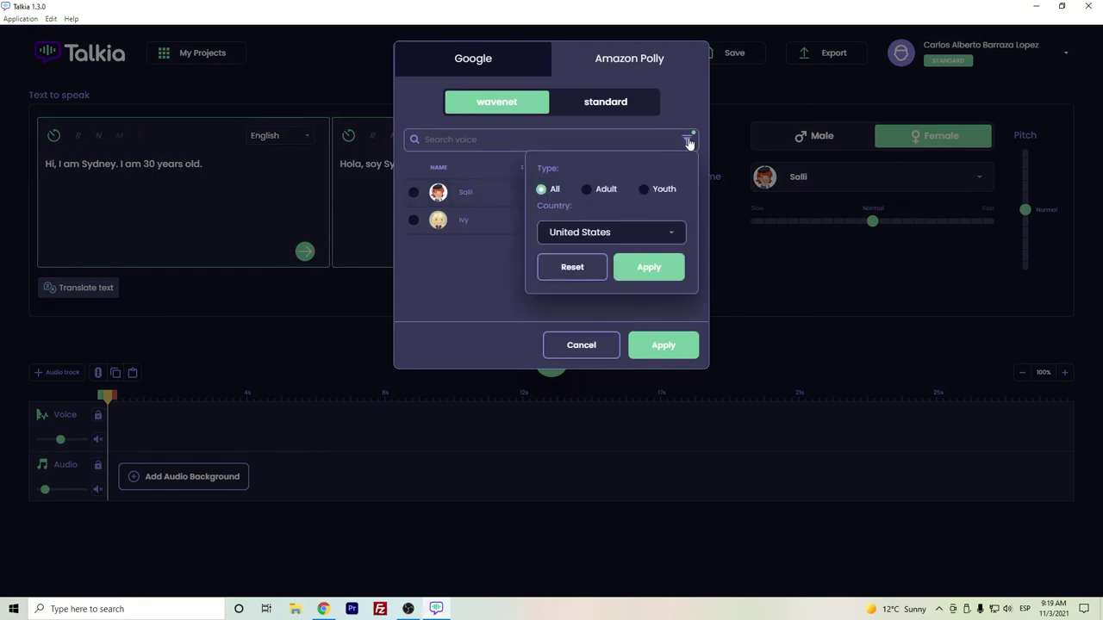
{"action": "left_click", "coordinate": [623, 231]}
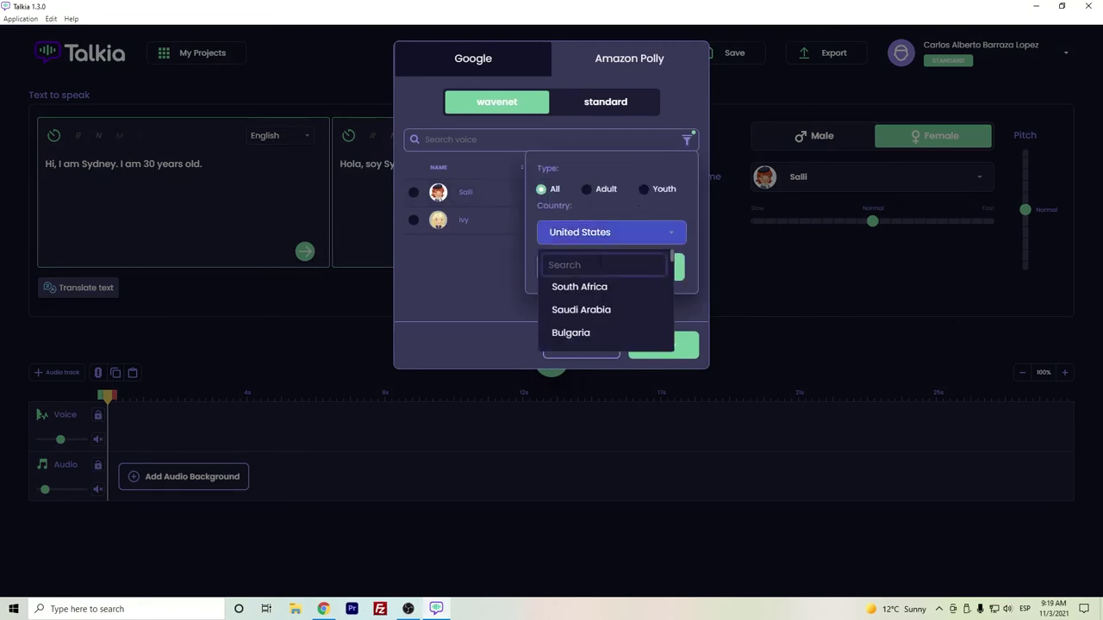
{"action": "type", "text": "spain"}
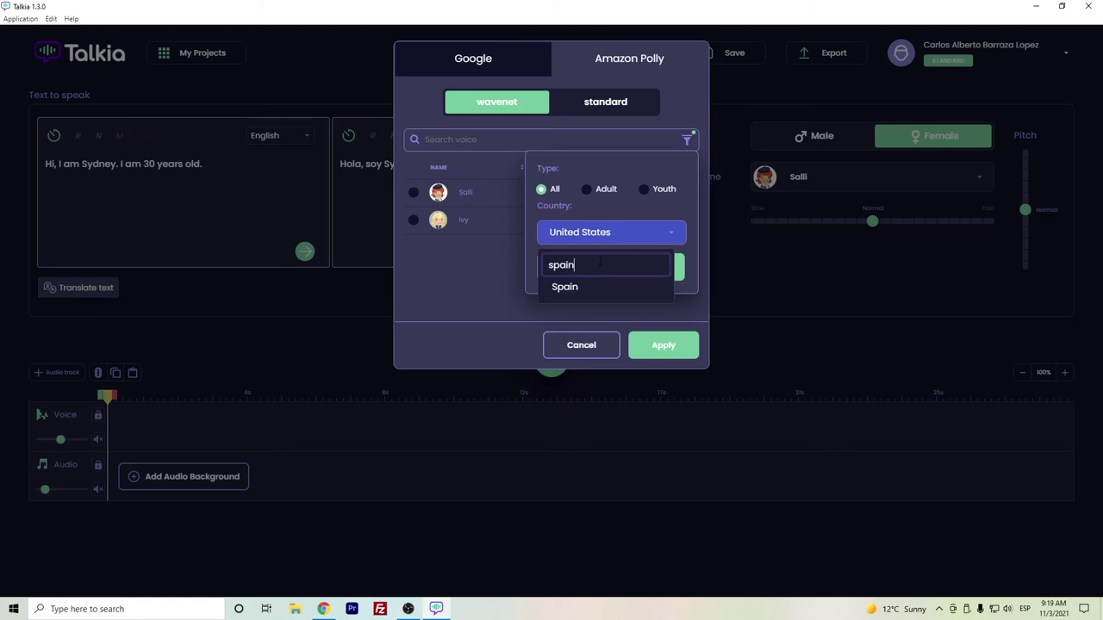
{"action": "left_click", "coordinate": [567, 289]}
{"action": "left_click", "coordinate": [660, 271]}
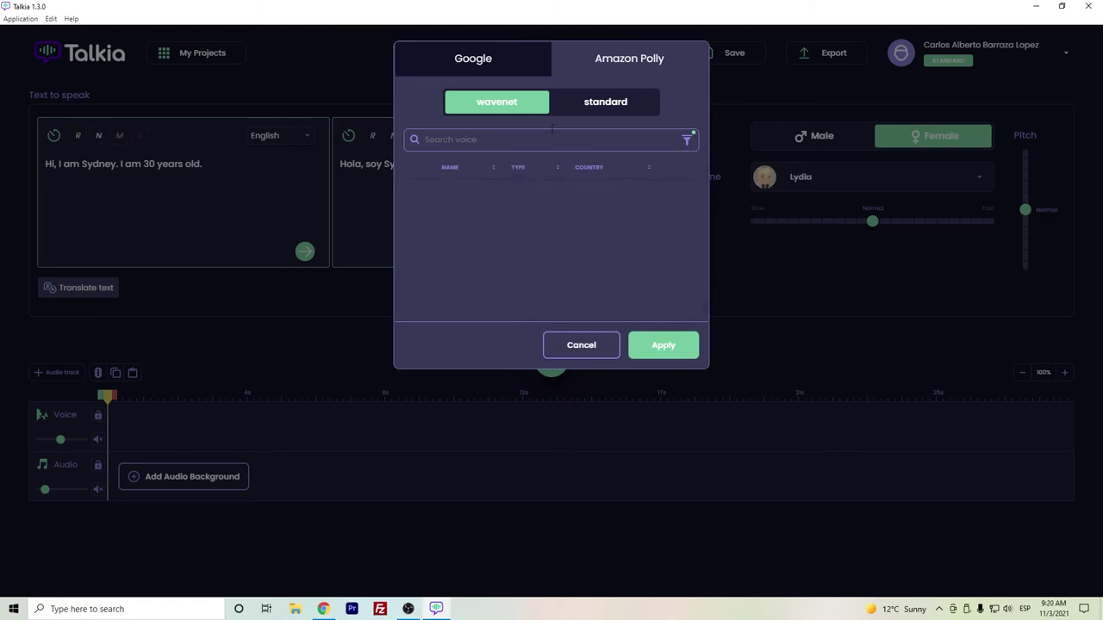
Apply the Google standard voice Camila and hear the Spanish sentence spoken
{"action": "left_click", "coordinate": [588, 97]}
{"action": "left_click", "coordinate": [508, 99]}
{"action": "left_click", "coordinate": [505, 72]}
{"action": "left_click", "coordinate": [584, 103]}
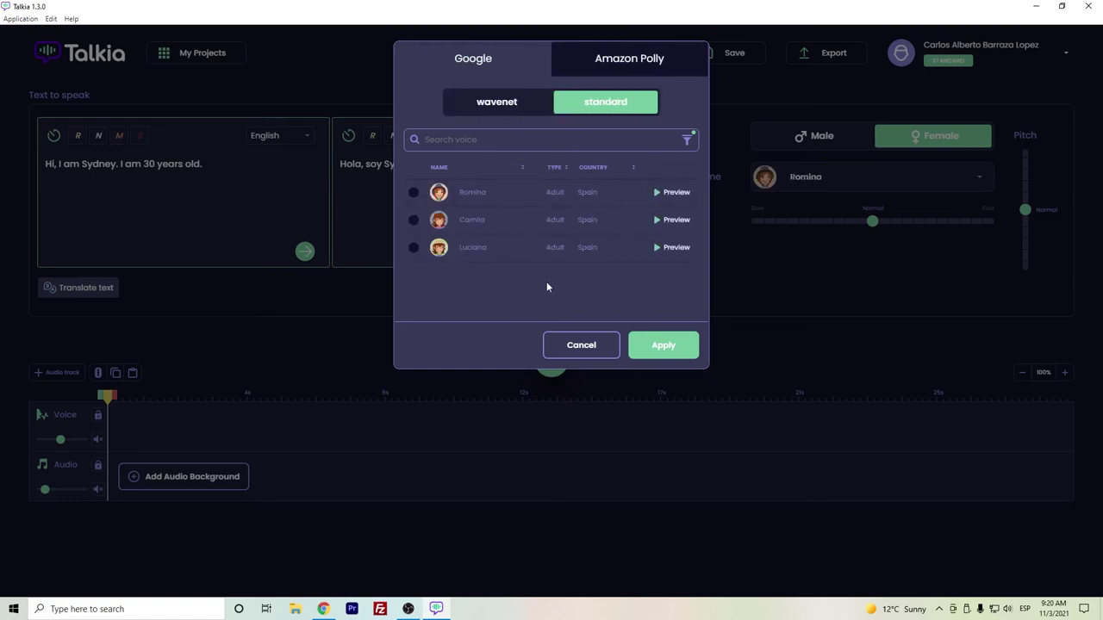
{"action": "left_click", "coordinate": [415, 222]}
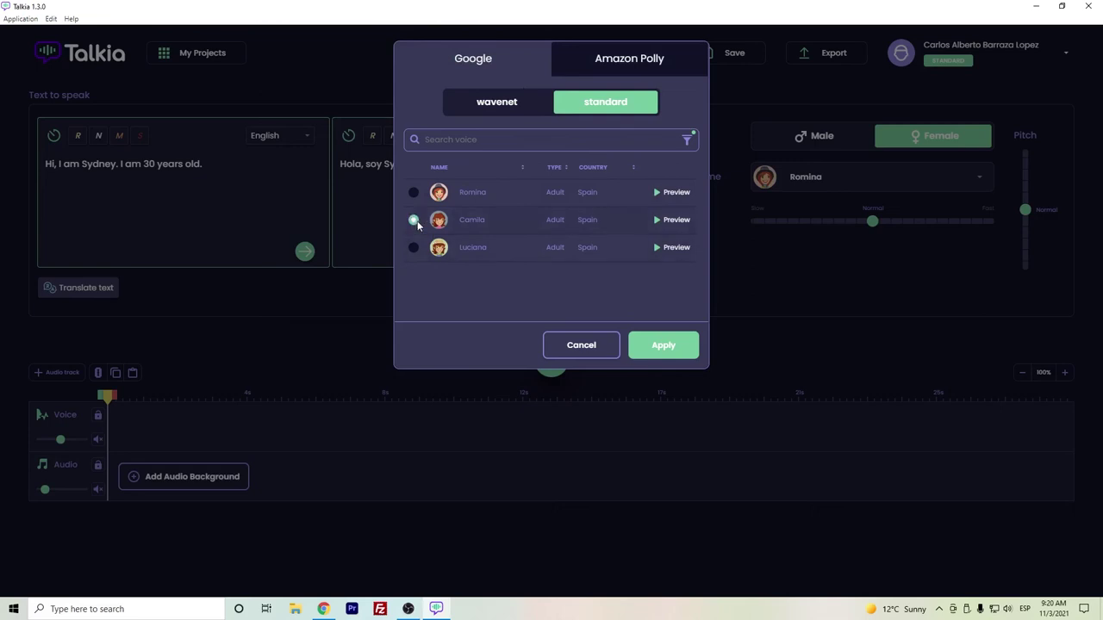
{"action": "left_click", "coordinate": [659, 345]}
{"action": "left_click", "coordinate": [481, 293]}
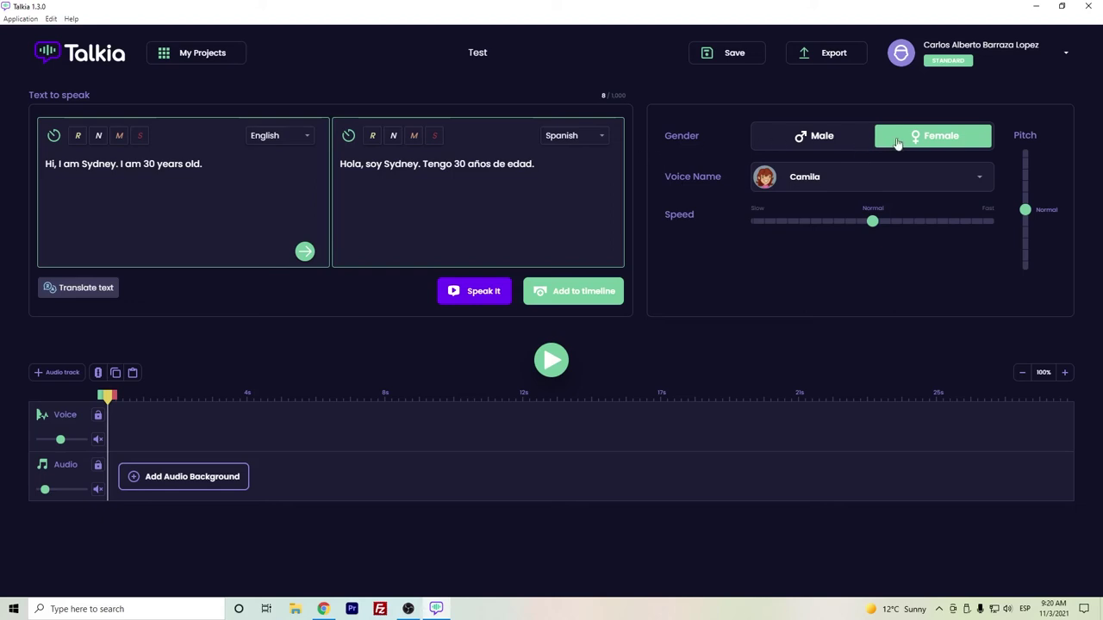
Filter voices to Germany and apply the wavenet voice Johanna
{"action": "left_click", "coordinate": [926, 182]}
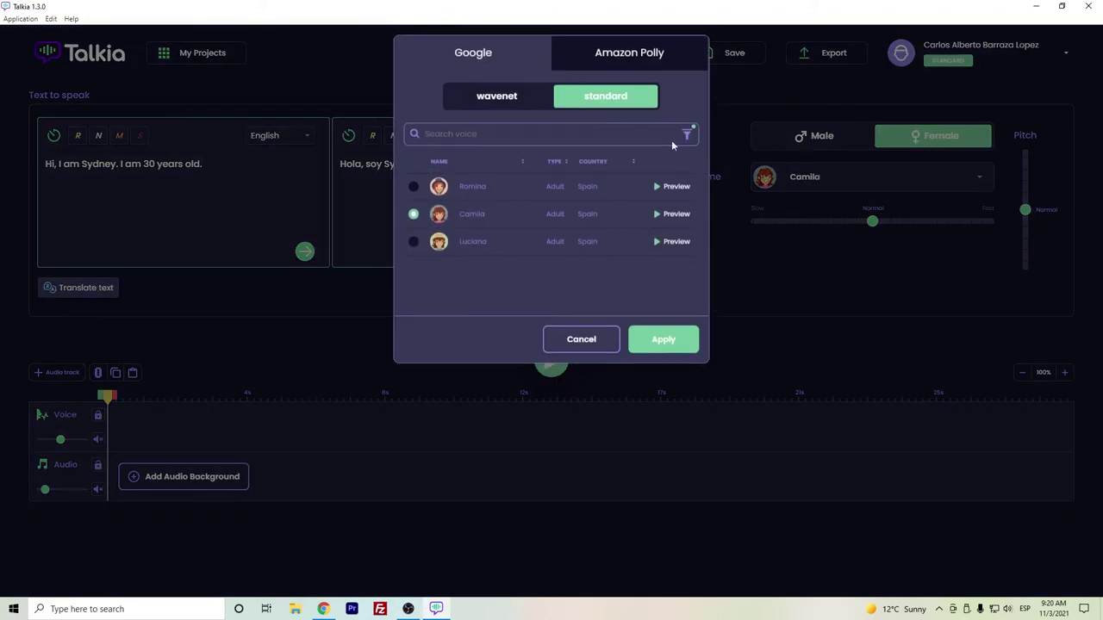
{"action": "left_click", "coordinate": [689, 139]}
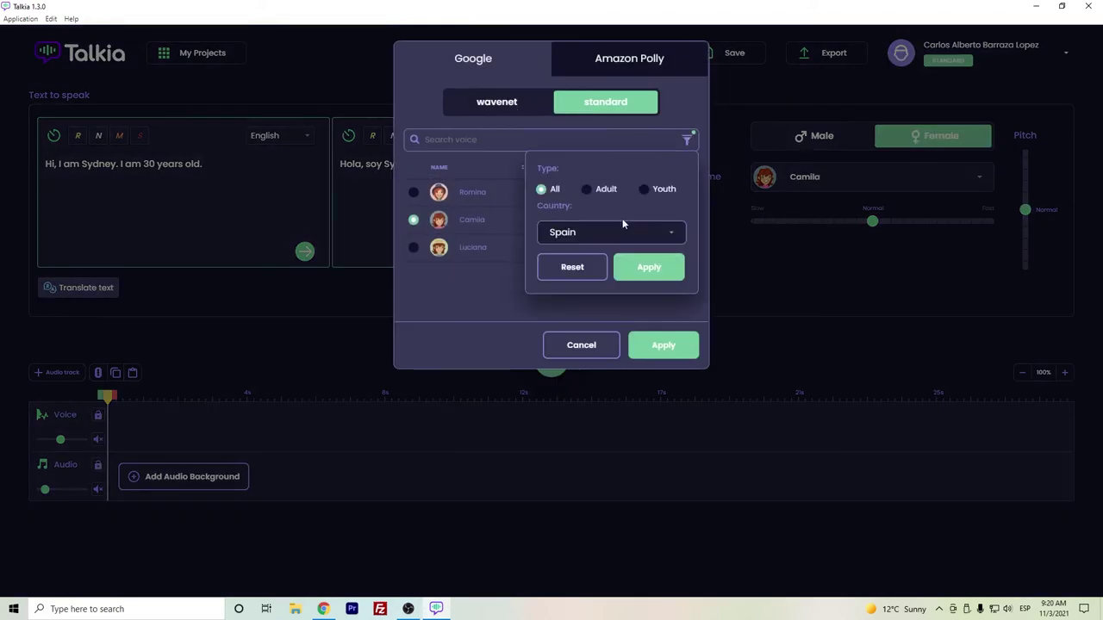
{"action": "left_click", "coordinate": [617, 230]}
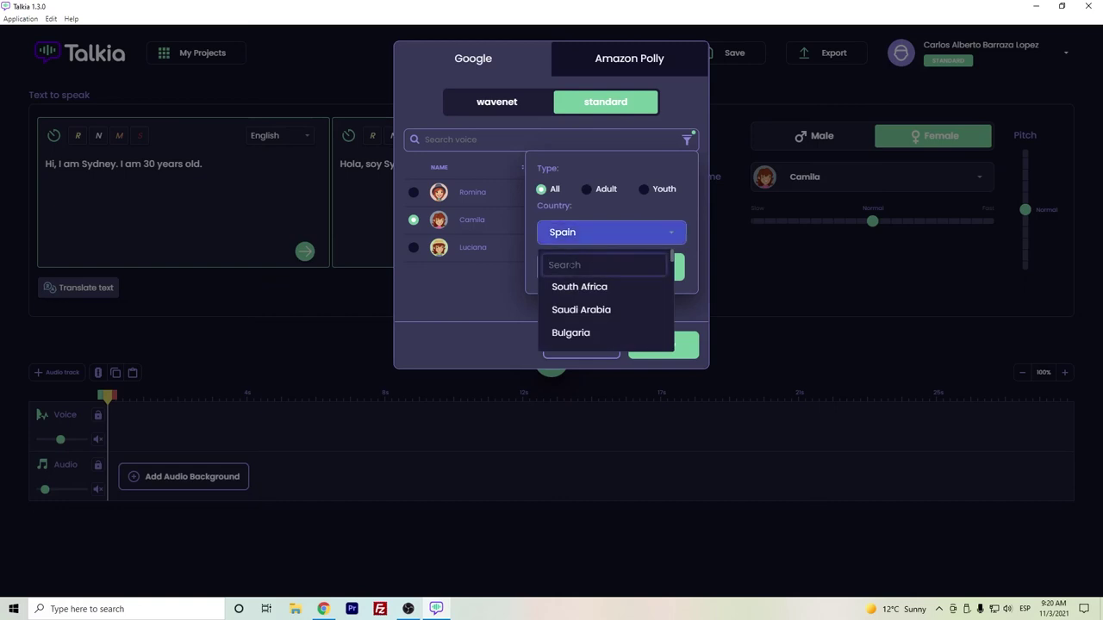
{"action": "type", "text": "germ"}
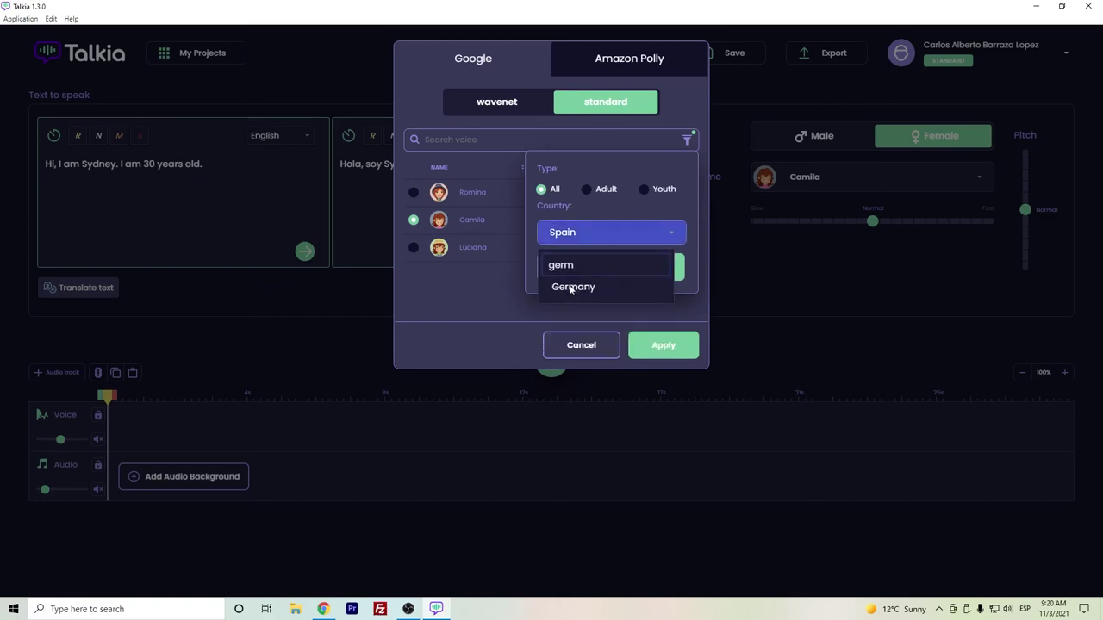
{"action": "left_click", "coordinate": [569, 286]}
{"action": "left_click", "coordinate": [636, 269]}
{"action": "left_click", "coordinate": [496, 102]}
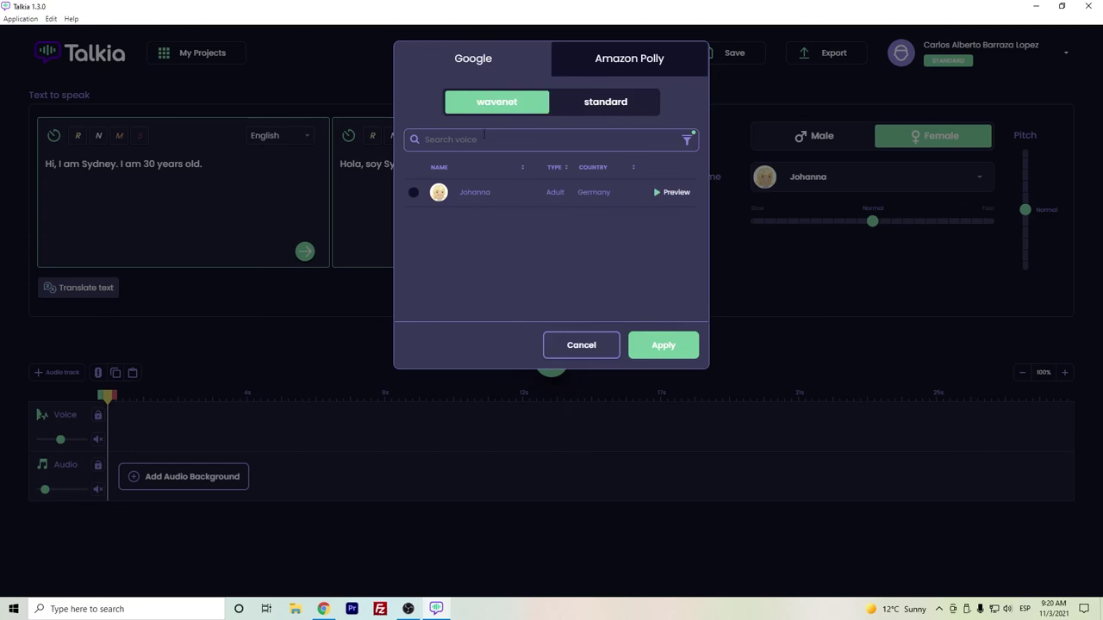
{"action": "left_click", "coordinate": [413, 192]}
{"action": "left_click", "coordinate": [664, 346]}
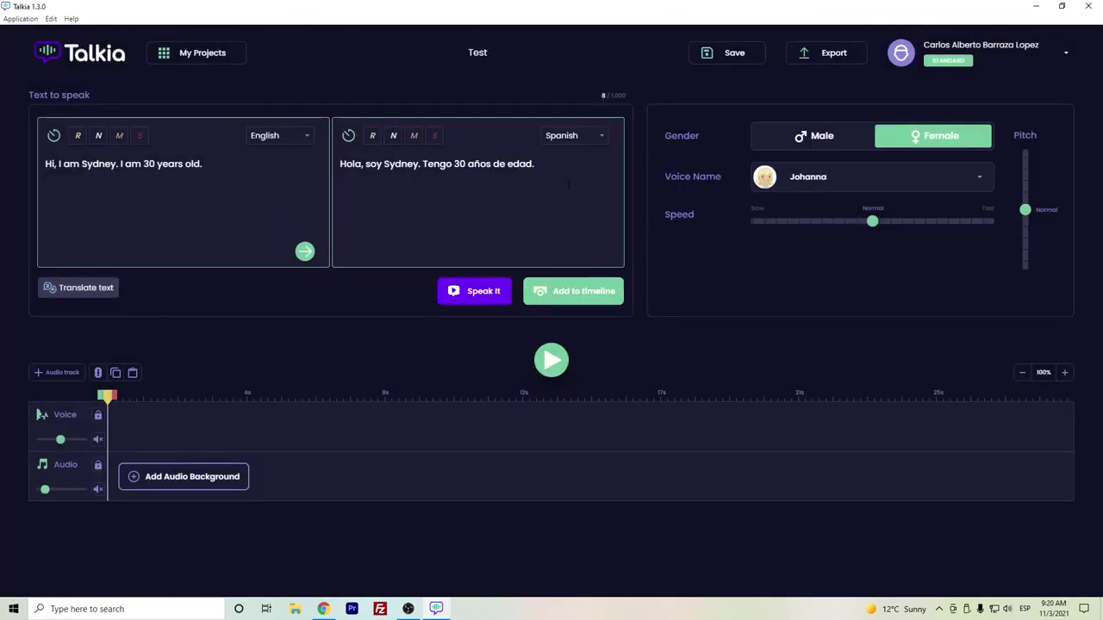
Translate the sentence into German and listen to Johanna speak it
{"action": "left_click", "coordinate": [571, 138]}
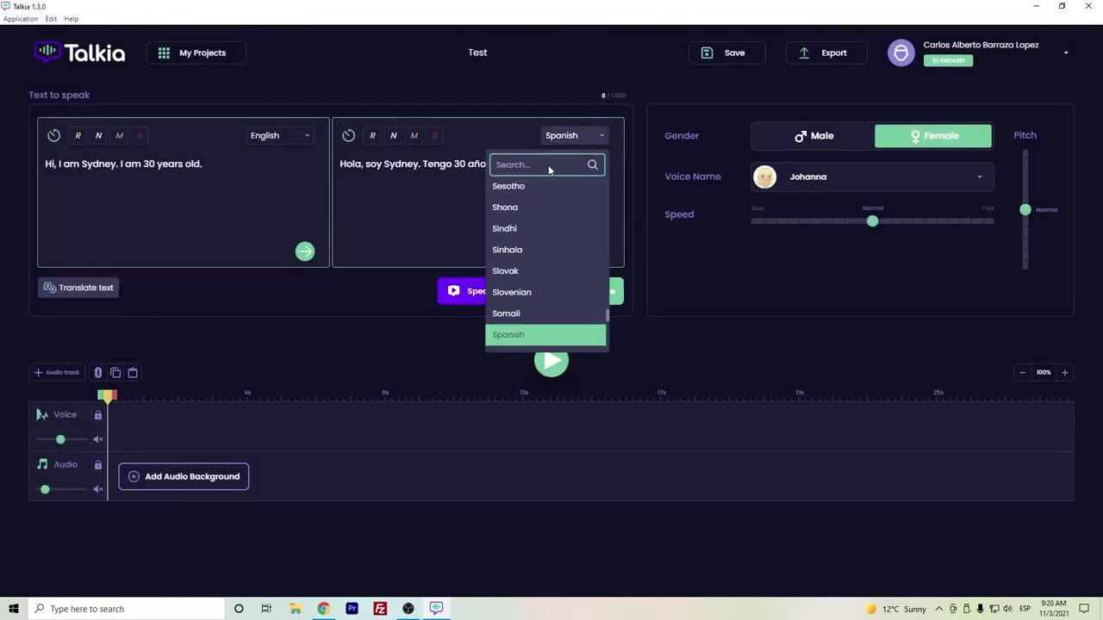
{"action": "type", "text": "germ"}
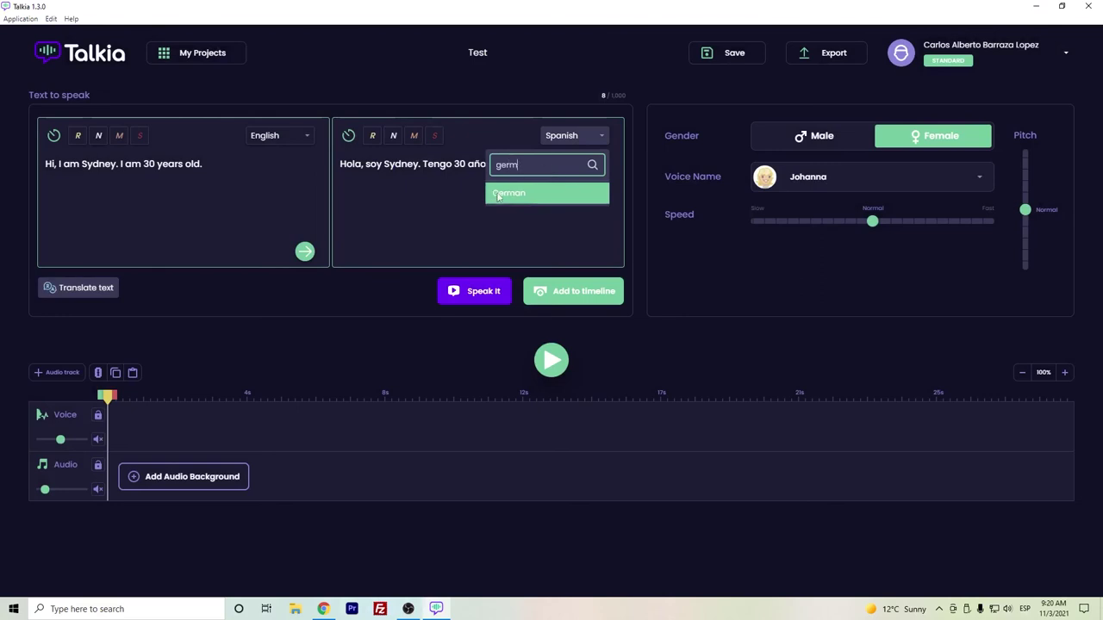
{"action": "left_click", "coordinate": [499, 193]}
{"action": "left_click", "coordinate": [305, 252]}
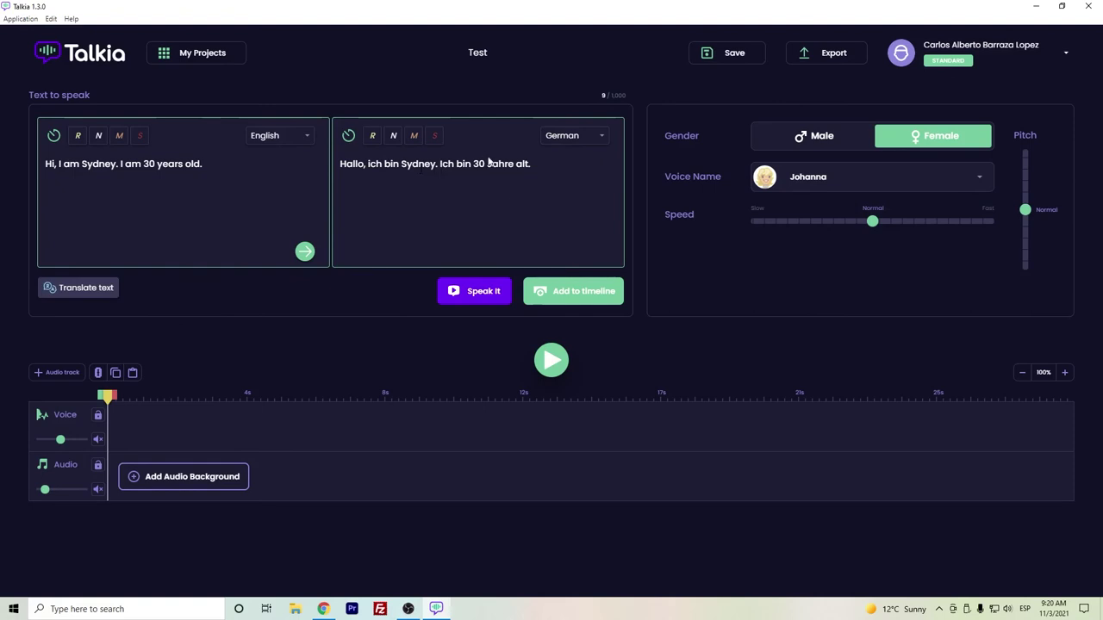
{"action": "left_click", "coordinate": [496, 301]}
Add the German speech clip to the start of the Voice track
{"action": "left_click_drag", "start_coordinate": [211, 167], "coordinate": [38, 162]}
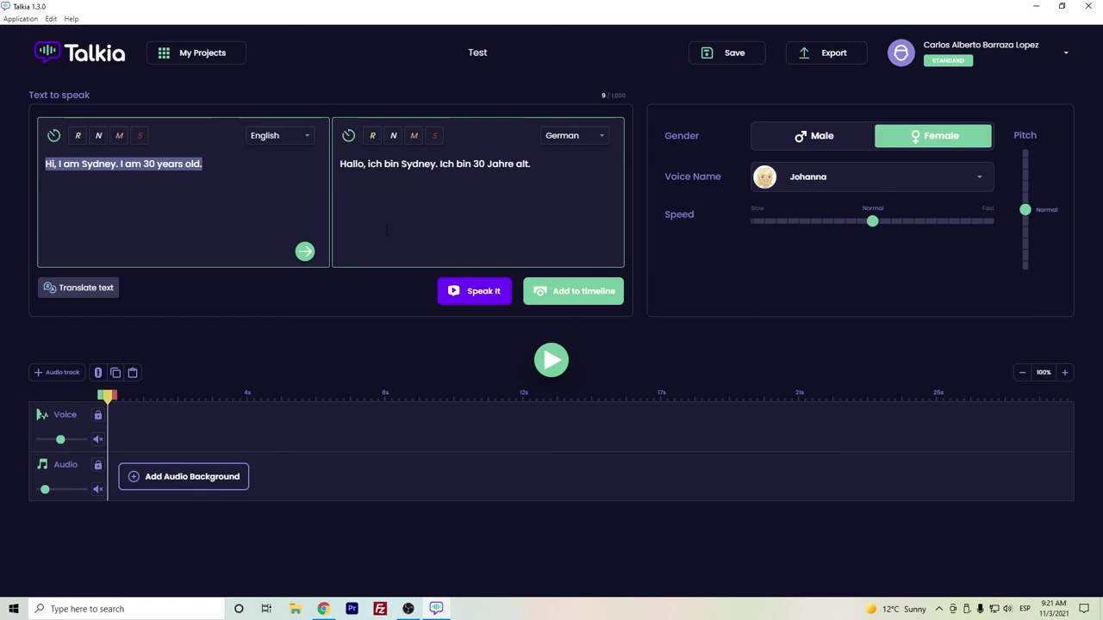
{"action": "left_click", "coordinate": [551, 291]}
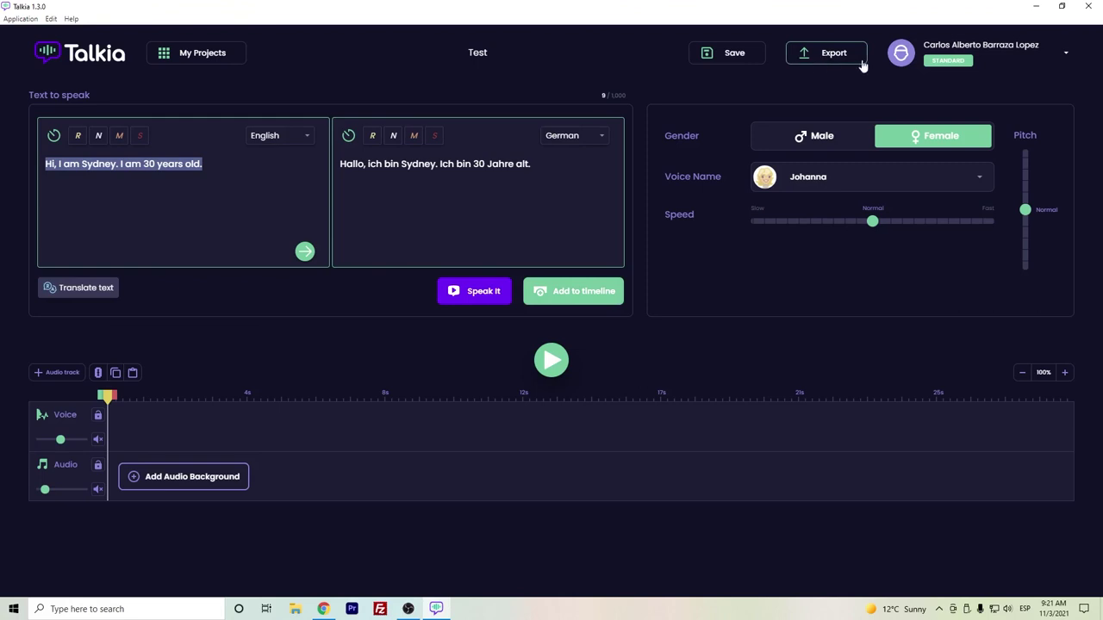
{"action": "left_click", "coordinate": [545, 299]}
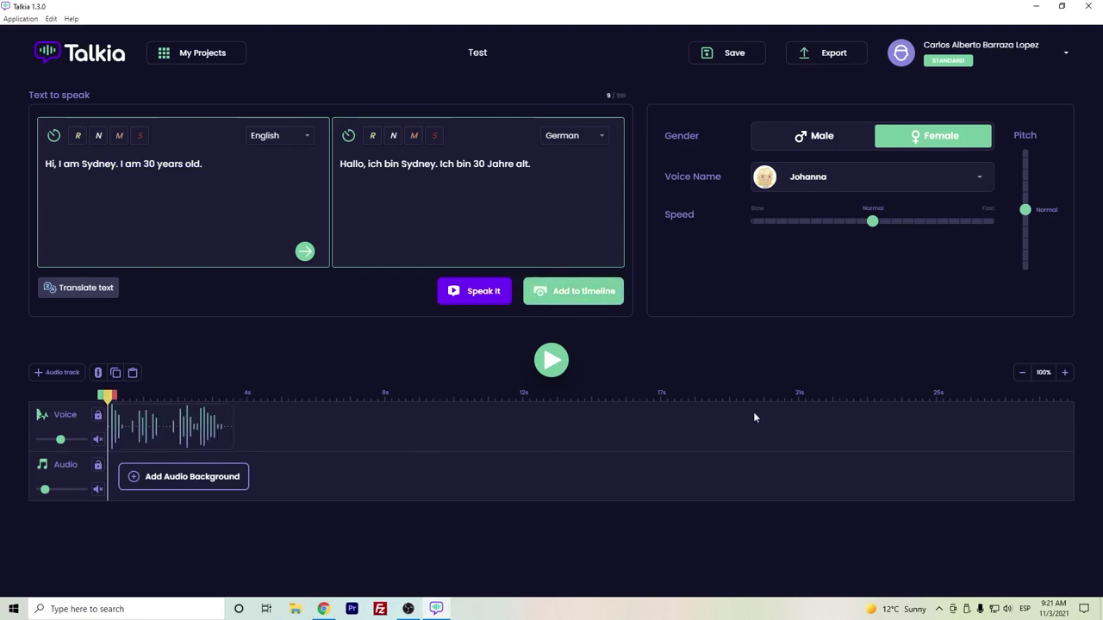
Insert 'The Portrait' as background music on the Audio track and play the project
{"action": "left_click", "coordinate": [178, 479]}
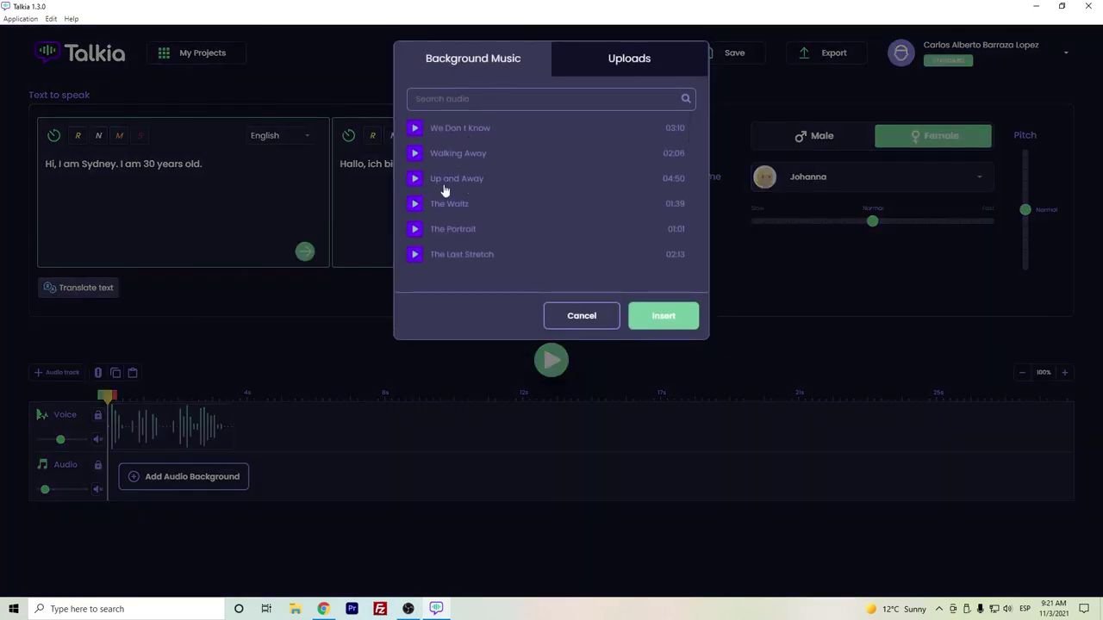
{"action": "left_click", "coordinate": [464, 231]}
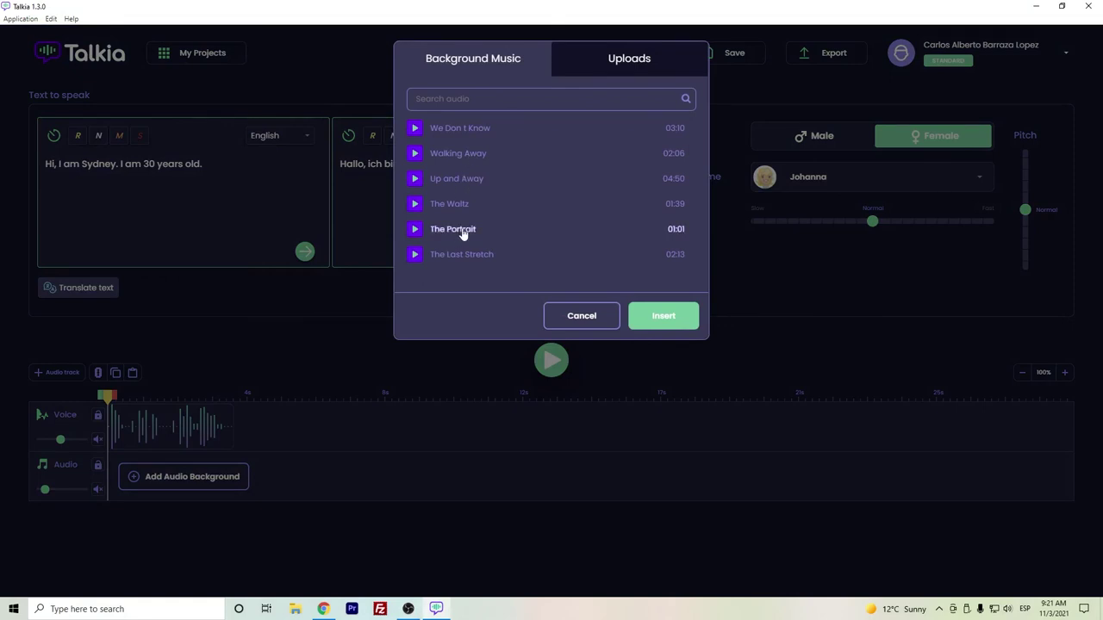
{"action": "left_click", "coordinate": [650, 310]}
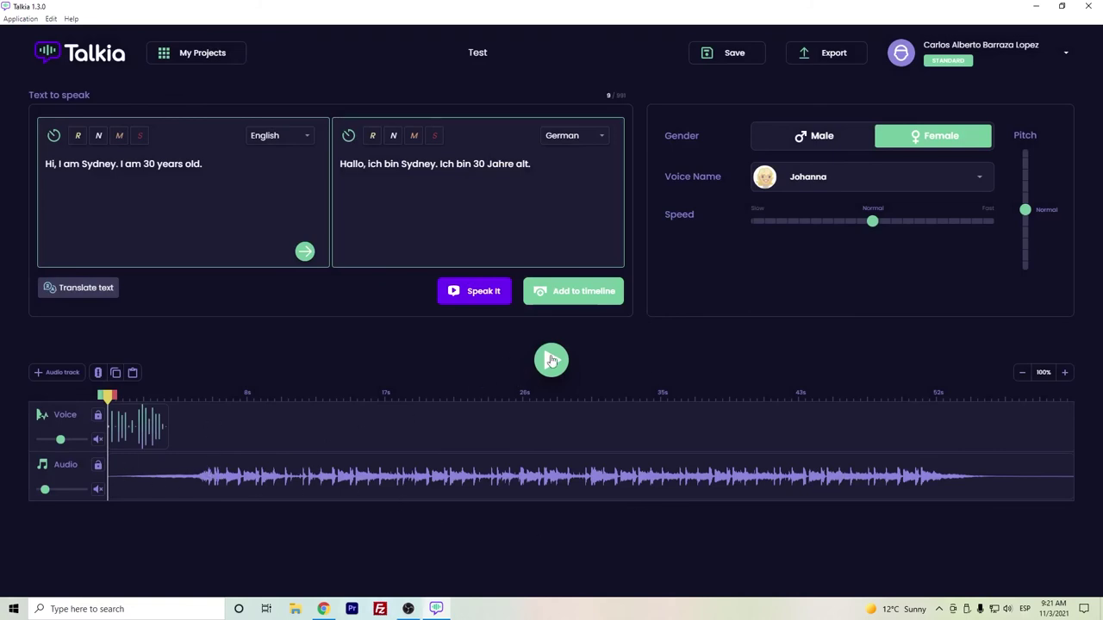
{"action": "left_click", "coordinate": [552, 360]}
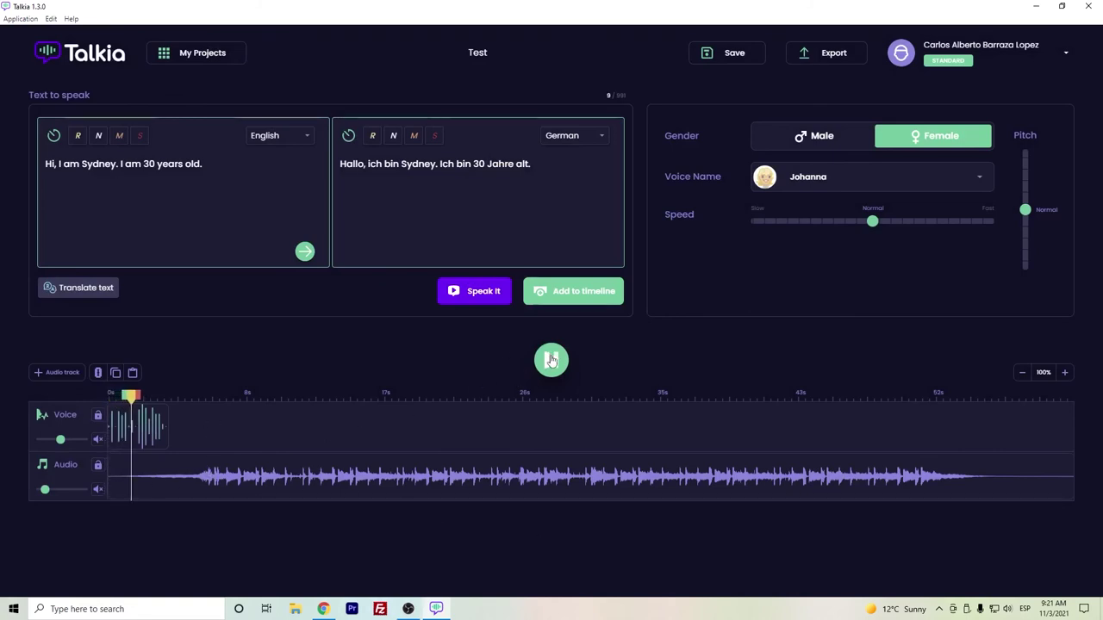